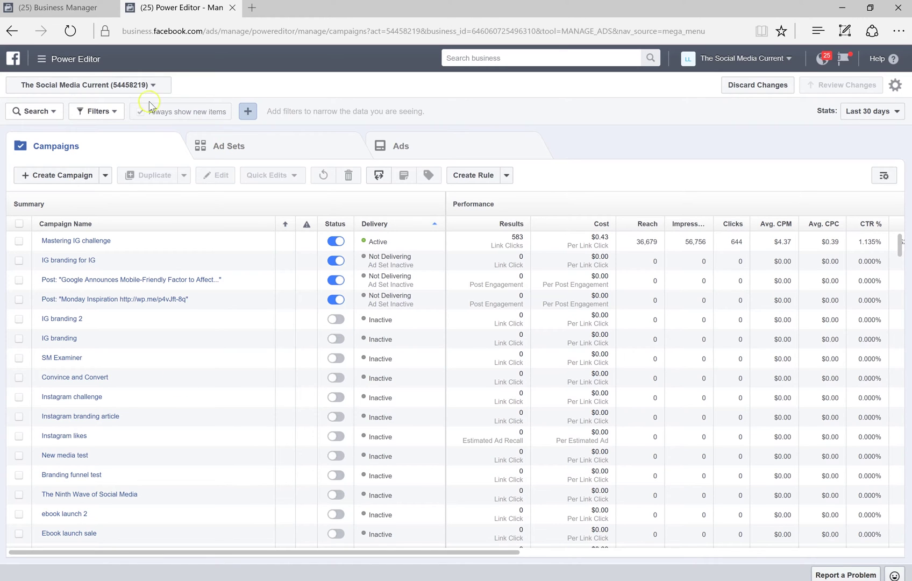
- Go to the Power Editor campaigns view through the advertising tools list
left_click(64, 59)
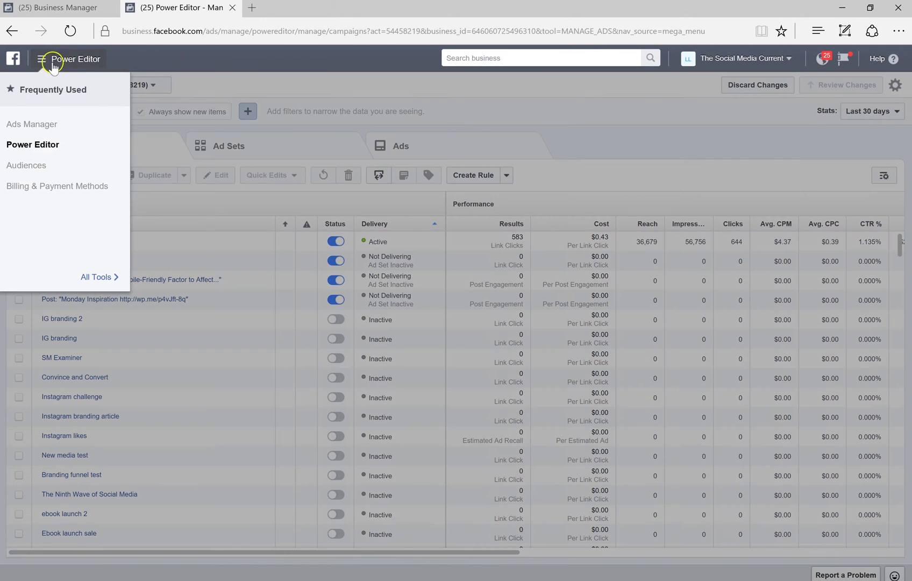
left_click(100, 277)
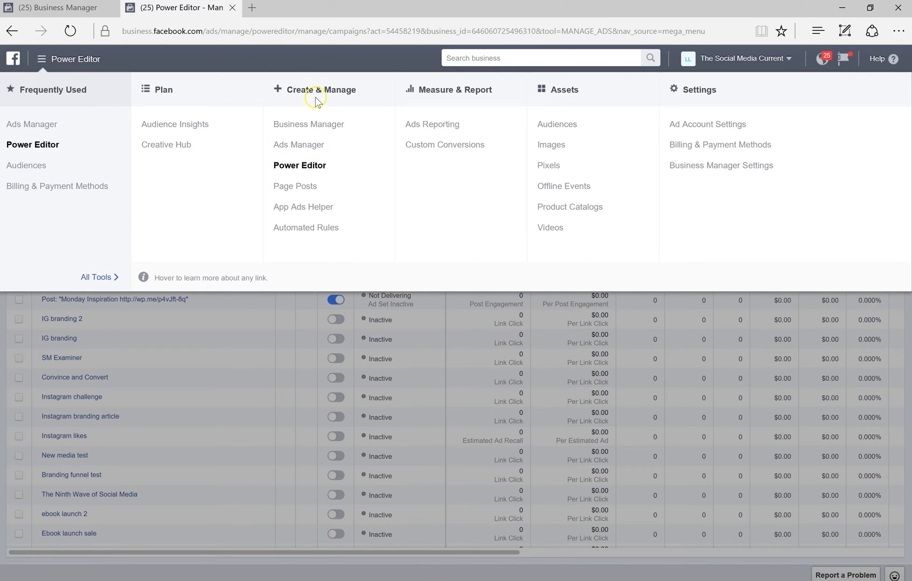
left_click(300, 165)
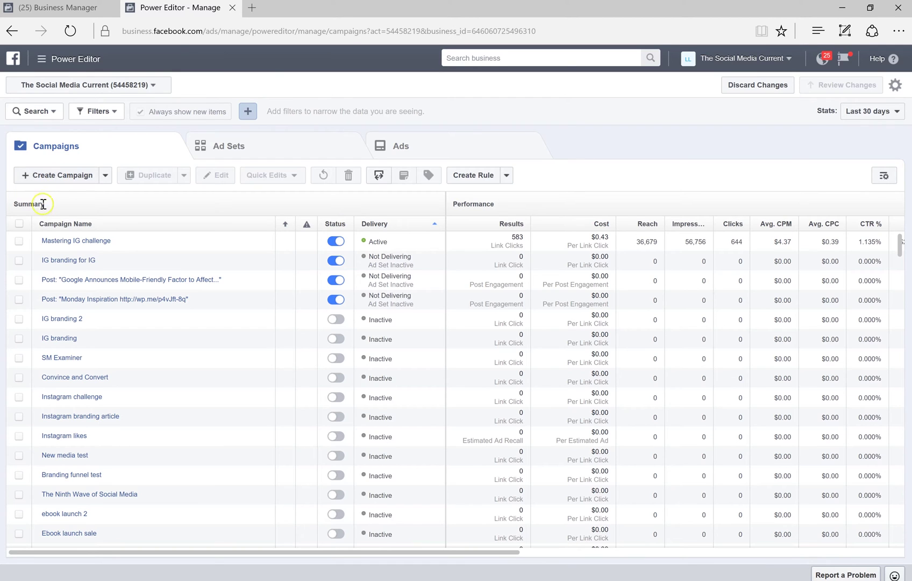
left_click(19, 242)
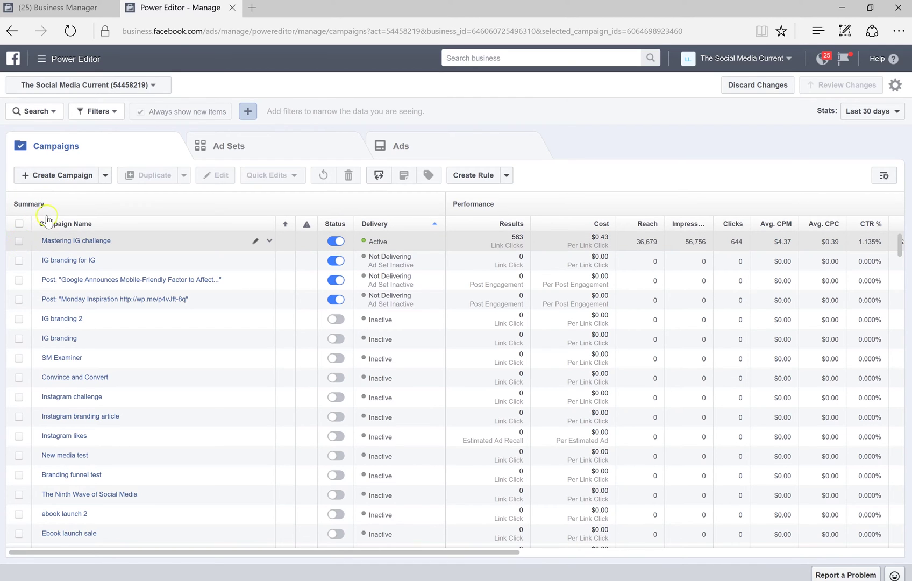
left_click(25, 242)
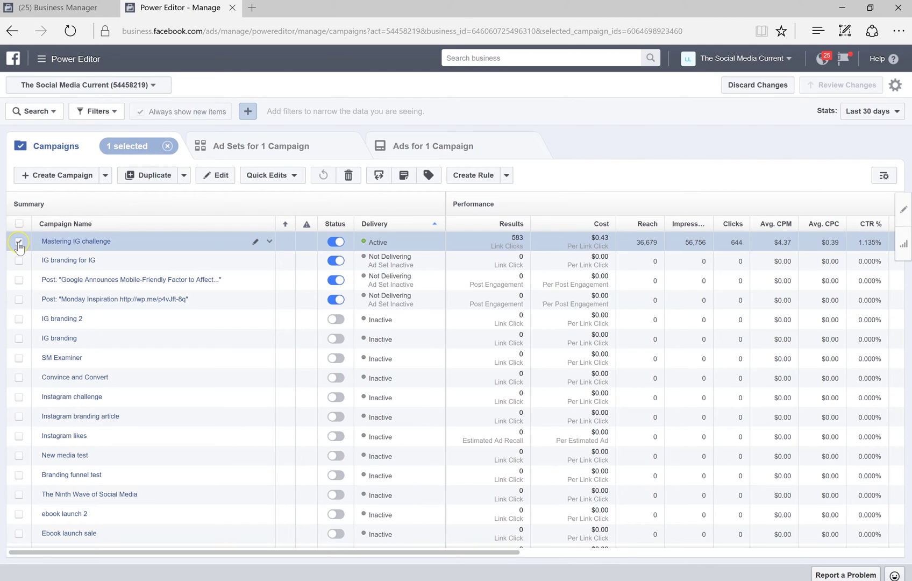
- Start a new campaign named 'Power Editor demo' with the Traffic objective
left_click(56, 180)
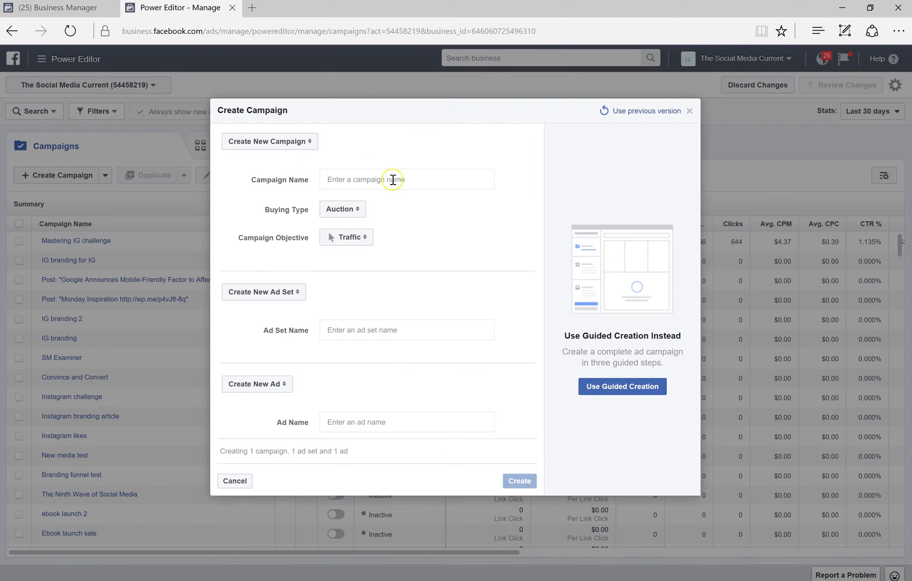
left_click(393, 179)
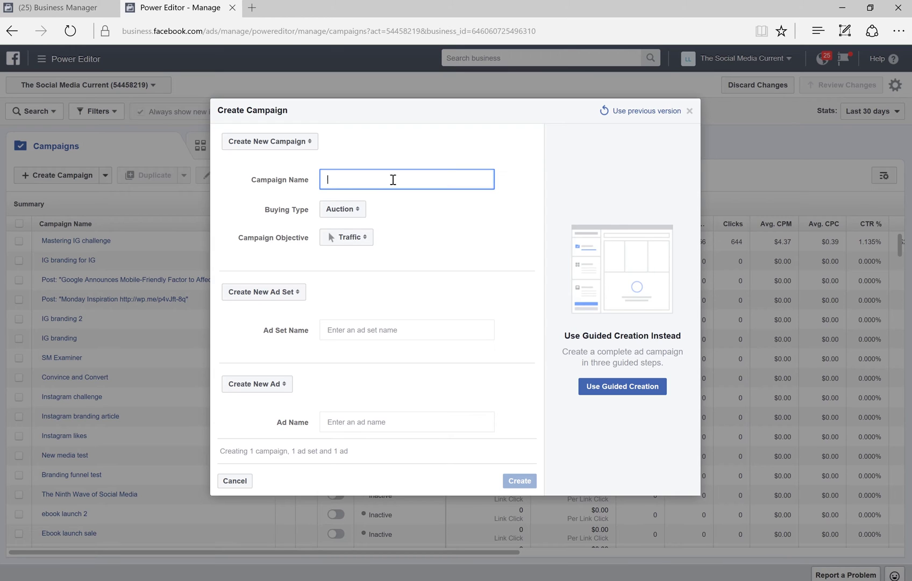
type("Power Editor demo")
left_click(305, 249)
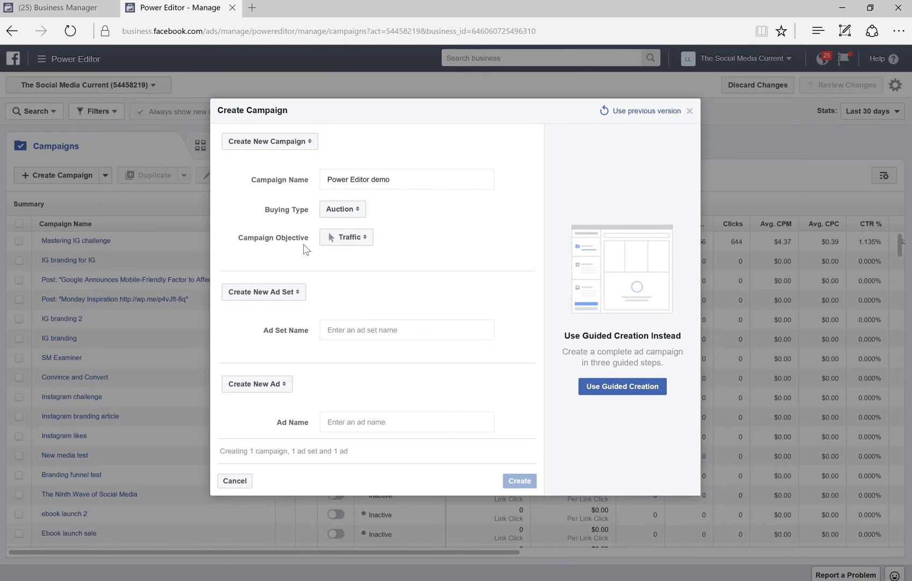
left_click(359, 241)
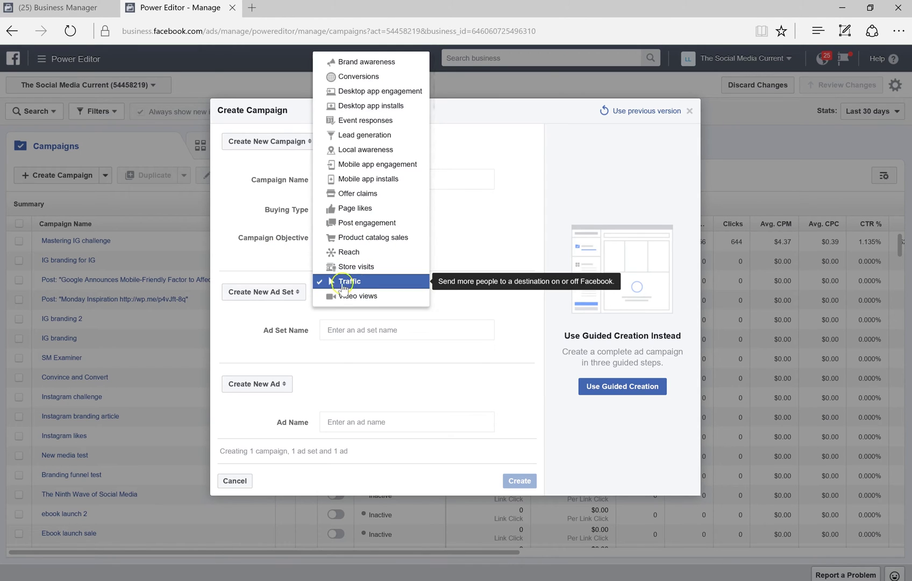
left_click(342, 283)
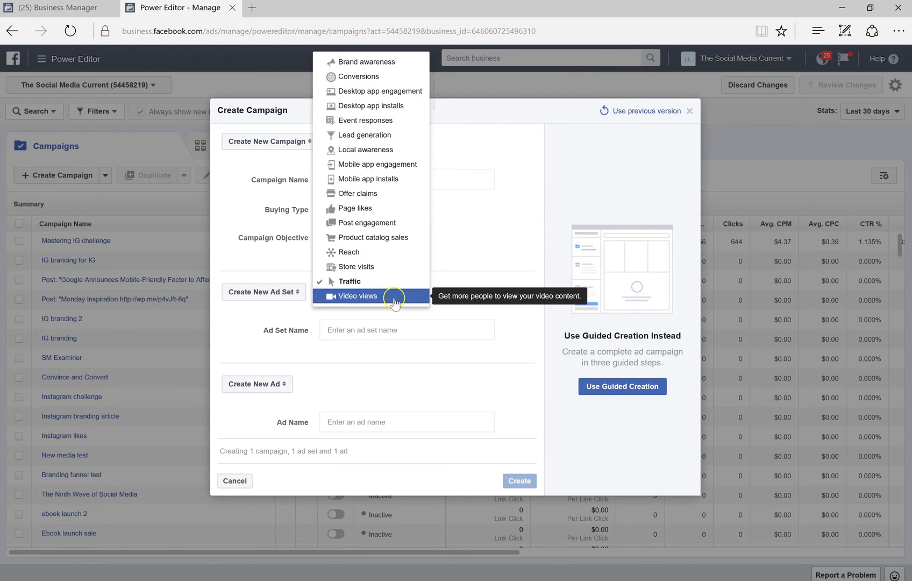
- Name the ad set and ad ('Power Editor ad set demo', 'Power Editor ad demo'), then create them
left_click(358, 330)
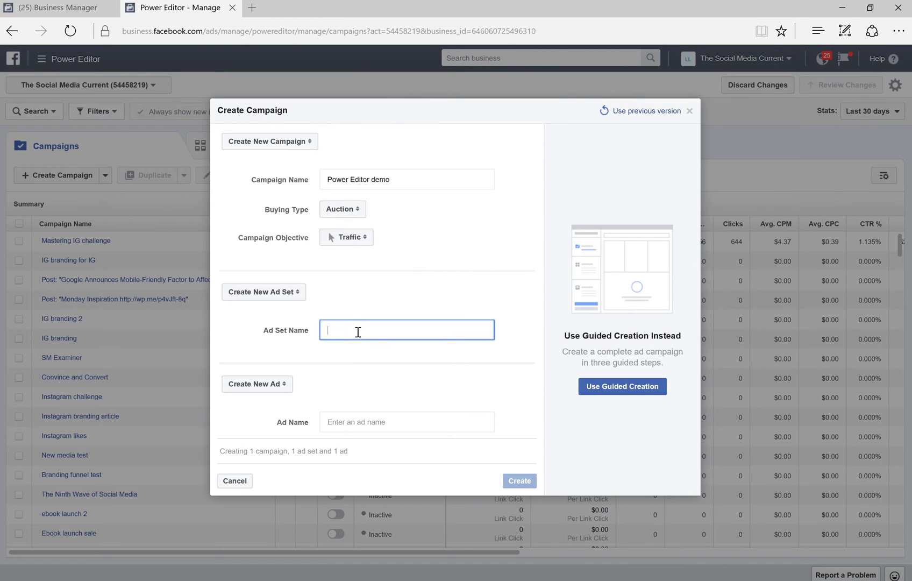
type("Powe Edito")
type("r ad set")
type(" dem")
type("r")
left_click(348, 424)
type("POwer")
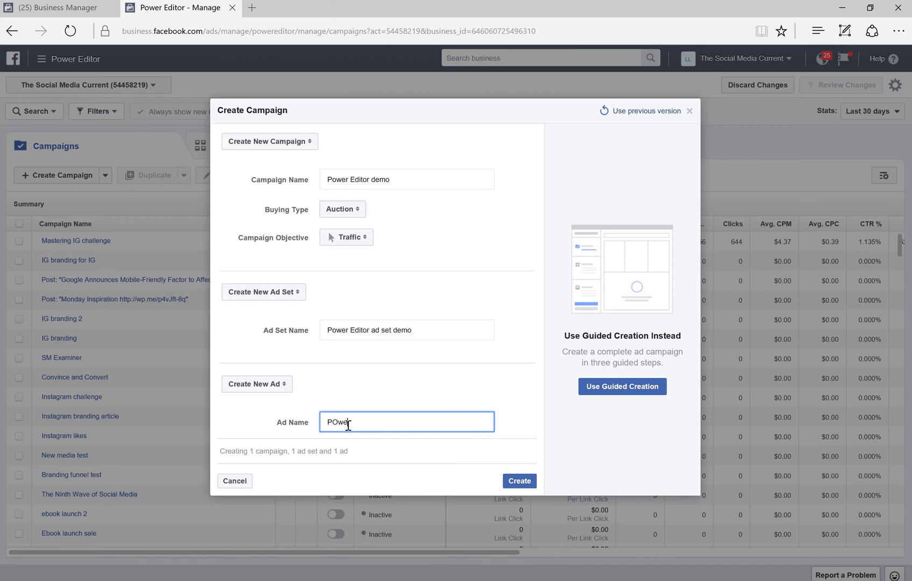
type(" Editor ad demo")
left_click(536, 484)
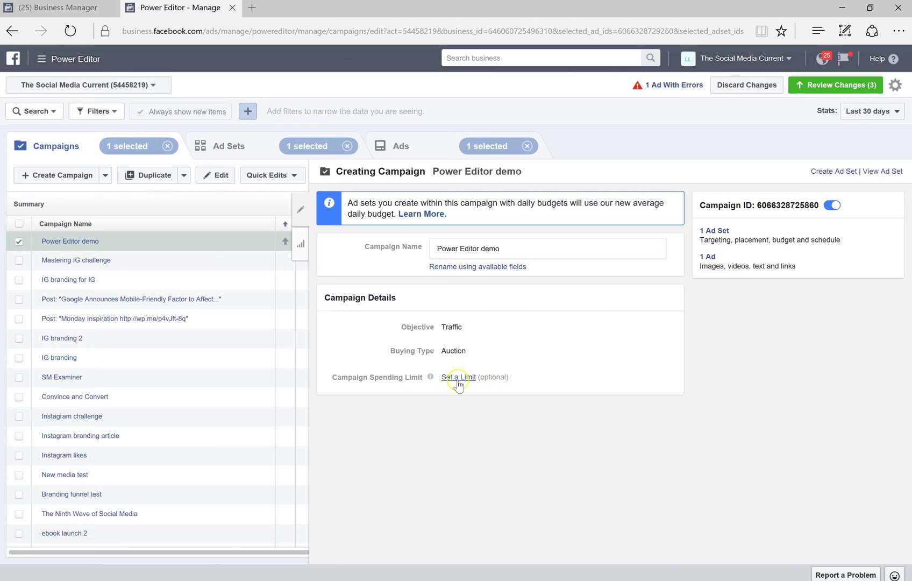
- Open the campaign's ad set for editing and check its budget type options
left_click(712, 231)
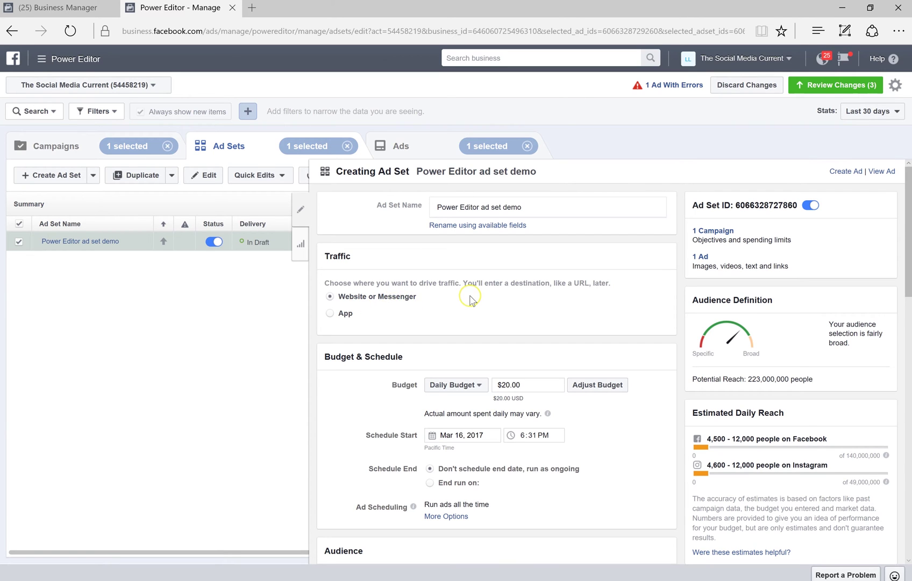
scroll(470, 300, "down", 1)
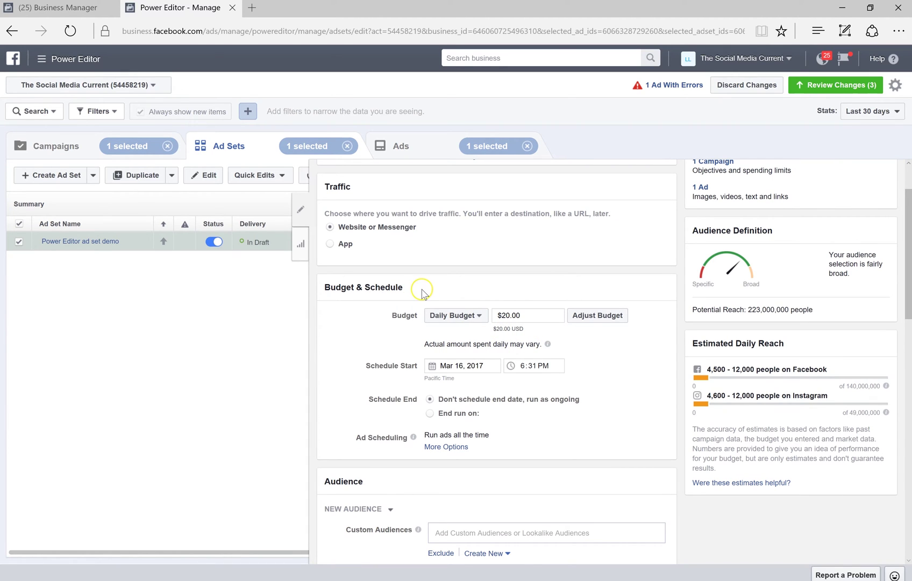
left_click(480, 318)
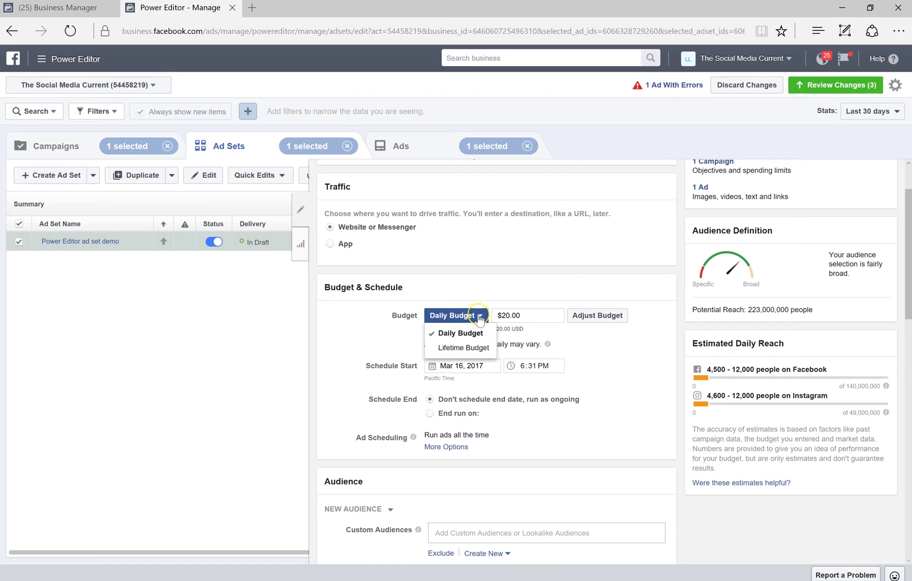
left_click(484, 298)
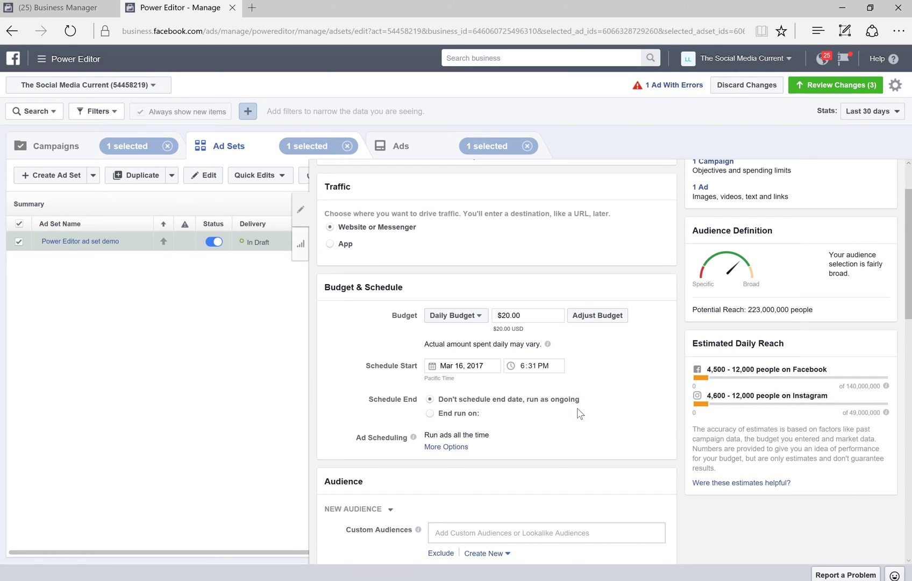
- Switch to a $350.00 lifetime budget running Mar 16 to Apr 16, 2017
left_click(569, 424)
scroll(571, 429, "down", 2)
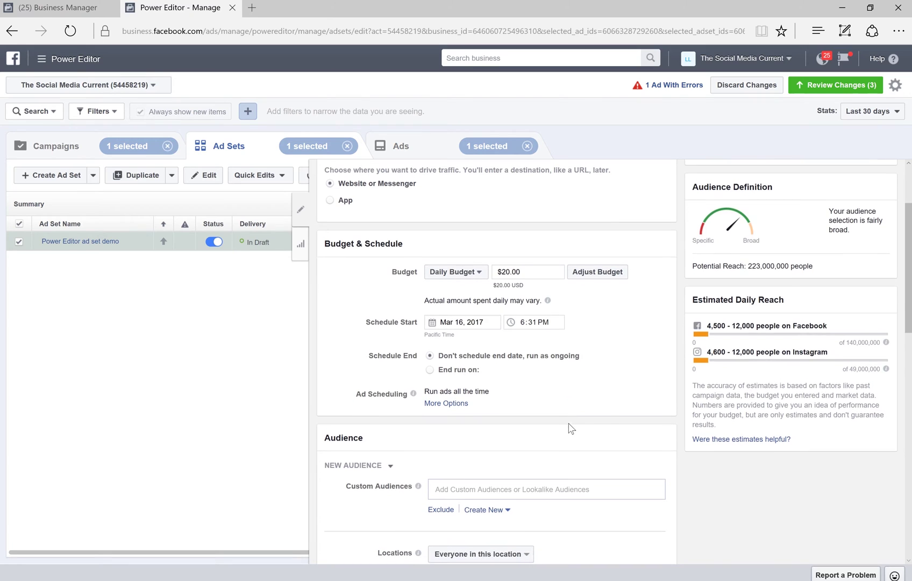
left_click(446, 399)
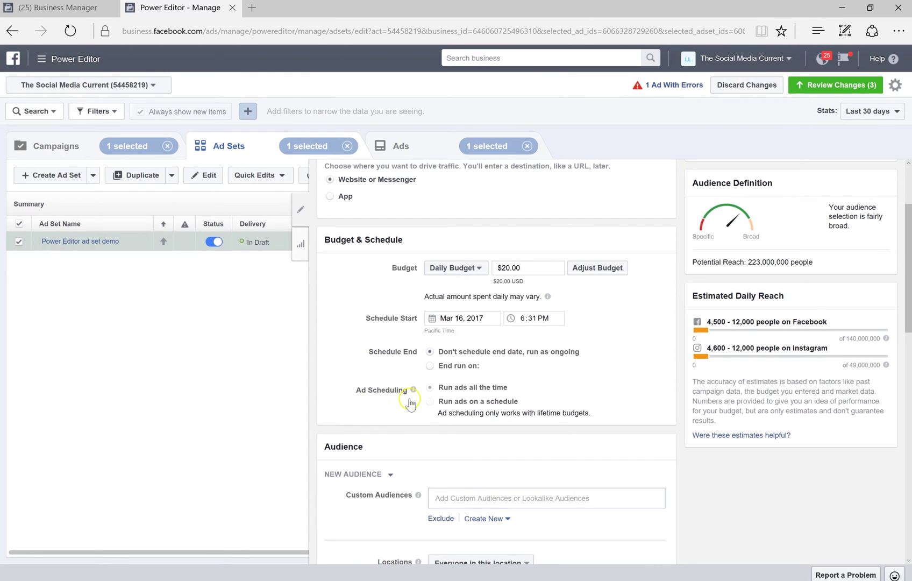
left_click(461, 269)
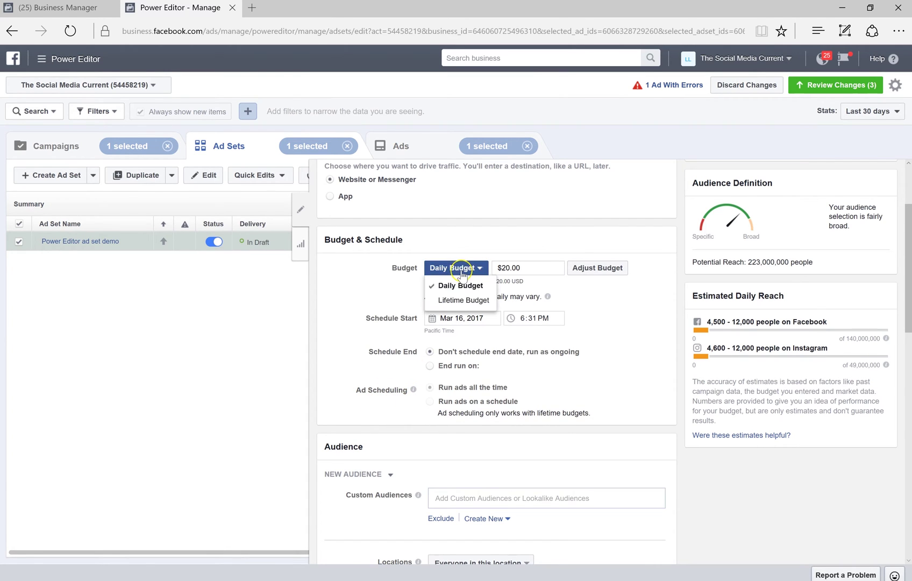
left_click(464, 301)
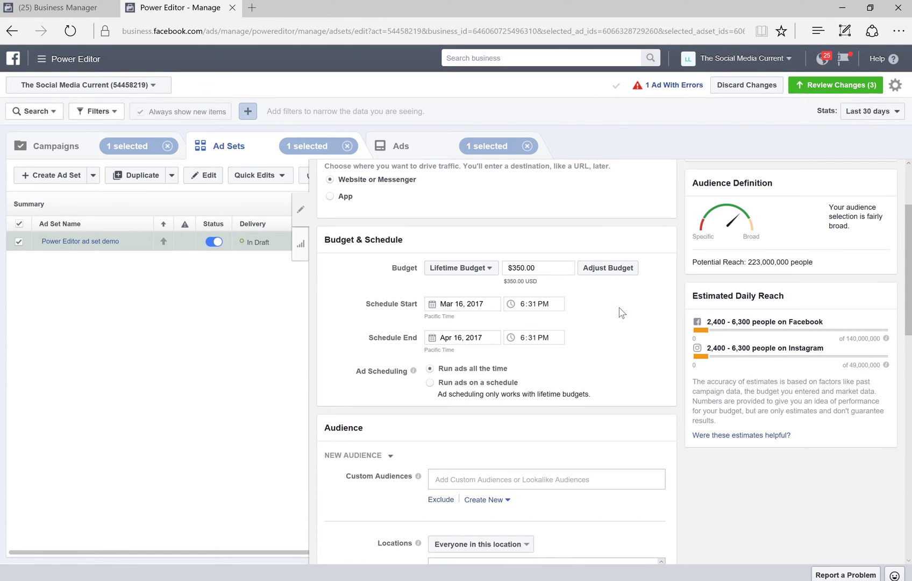
scroll(606, 340, "down", 1)
- Add the 'Lookalike (US, 1%) - email list 1' custom audience to the ad set
scroll(566, 340, "down", 3)
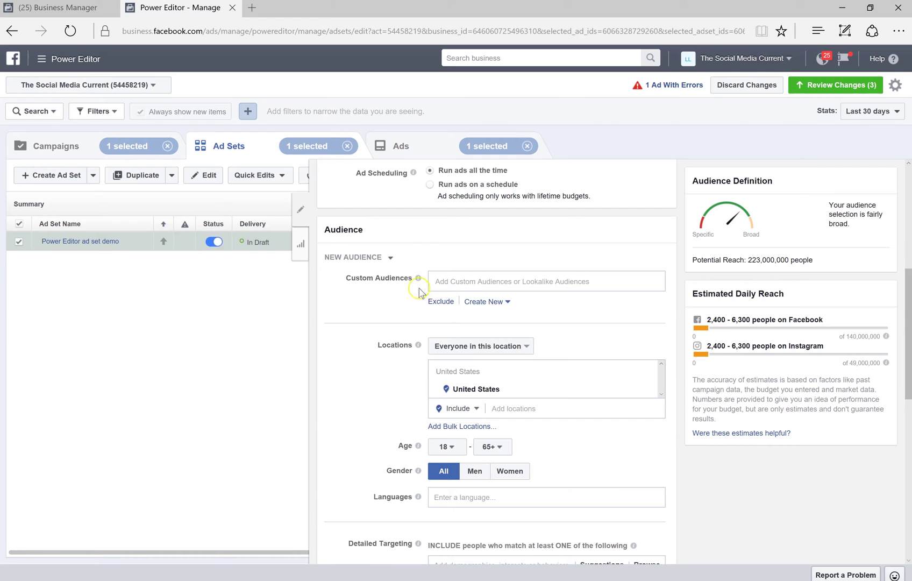
left_click(391, 258)
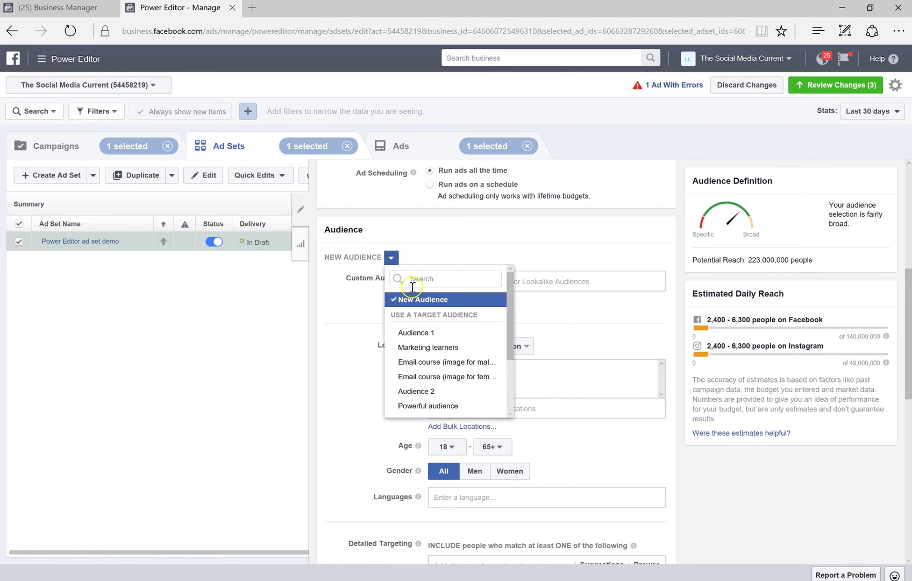
left_click(437, 252)
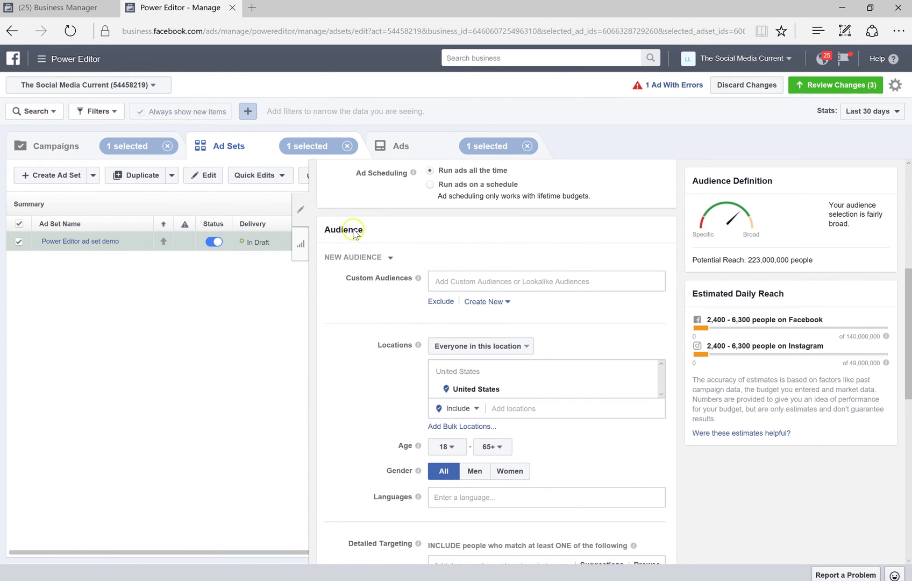
left_click(47, 61)
left_click(454, 279)
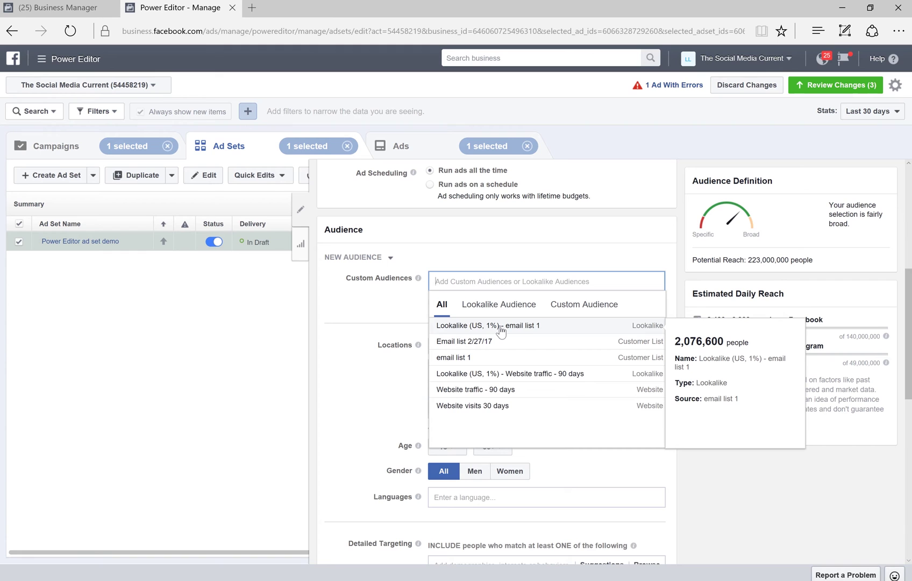
left_click(501, 330)
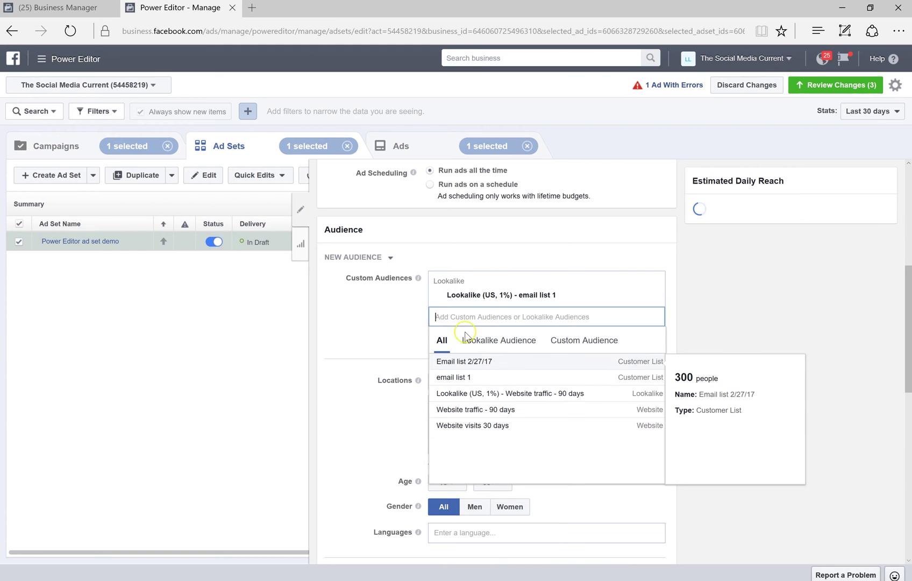
left_click(389, 327)
- Set the audience age range to 20–35, bringing potential reach to 960,000
scroll(389, 326, "down", 2)
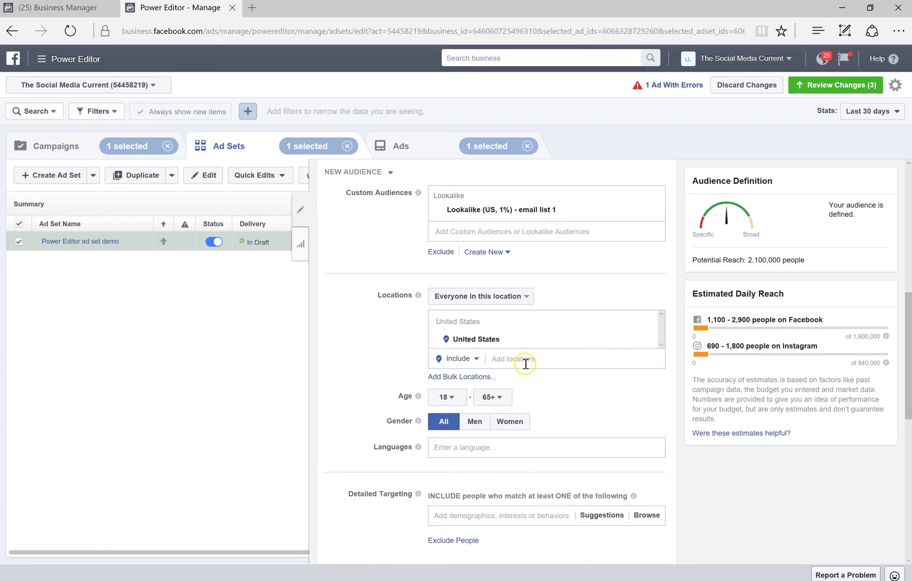
scroll(430, 374, "down", 1)
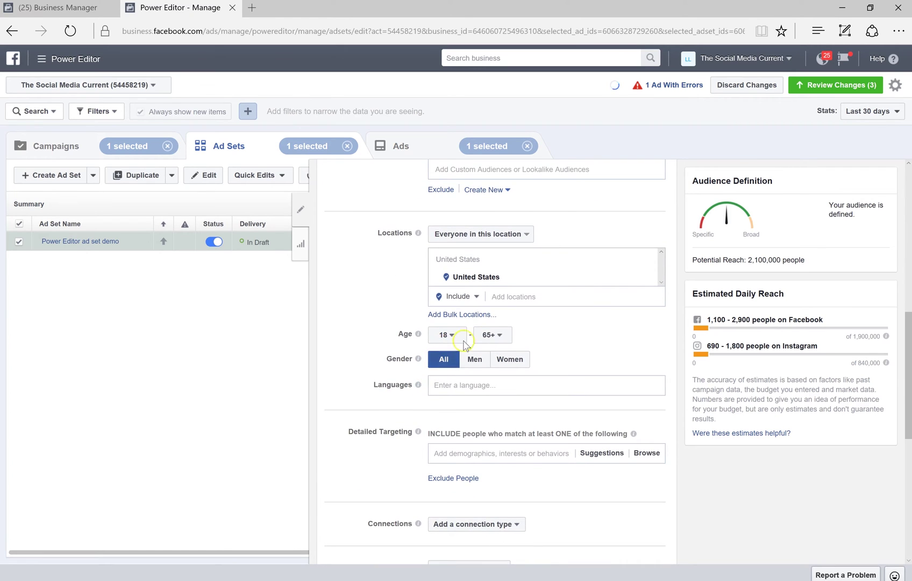
left_click(502, 336)
scroll(491, 454, "down", 4)
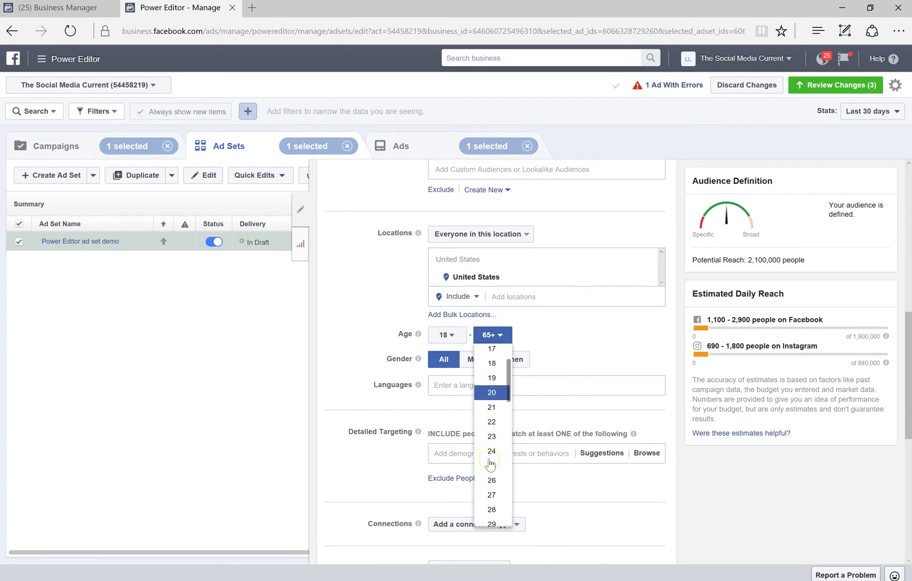
scroll(491, 464, "down", 1)
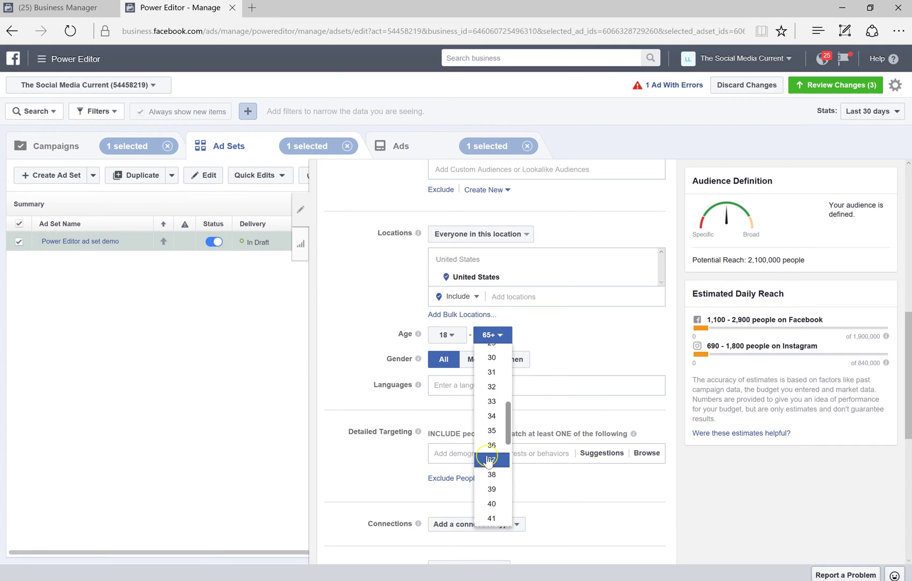
scroll(489, 461, "down", 1)
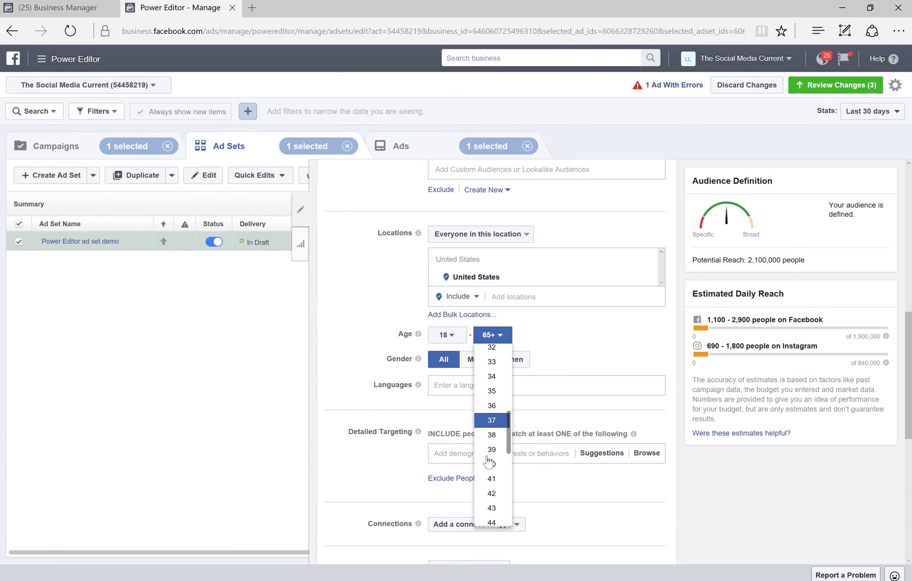
left_click(492, 388)
left_click(451, 336)
left_click(446, 456)
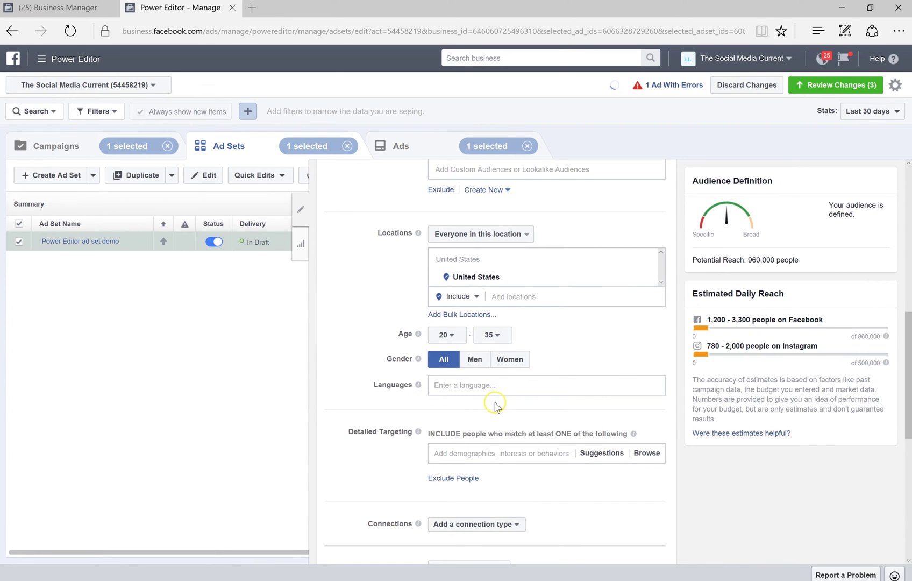
scroll(487, 404, "down", 1)
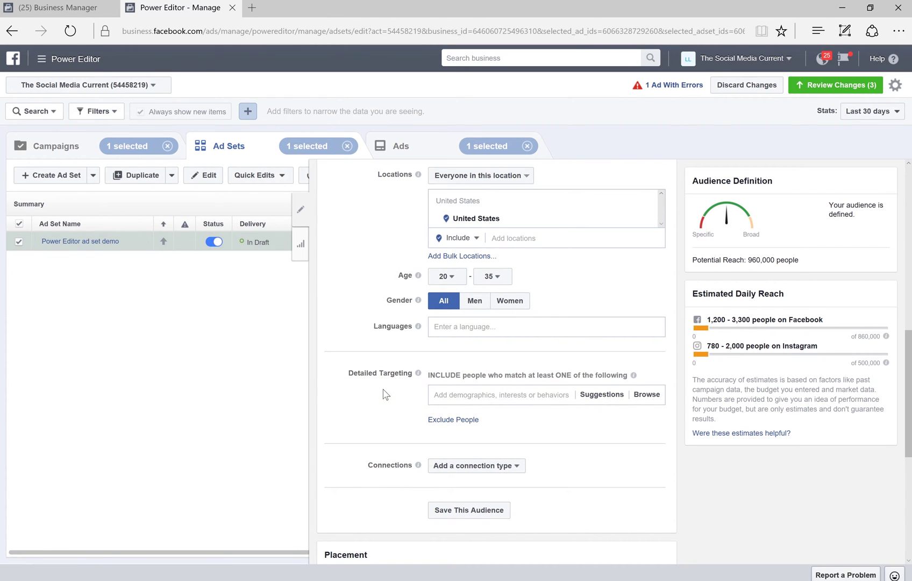
- Add Entrepreneurship and Small business interests to detailed targeting
scroll(383, 394, "down", 1)
left_click(505, 335)
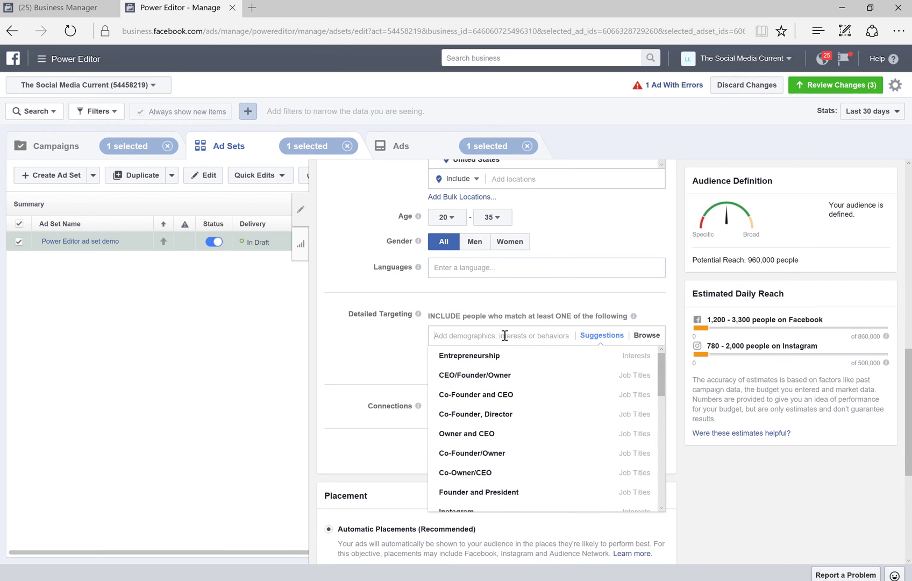
mouse_move(490, 358)
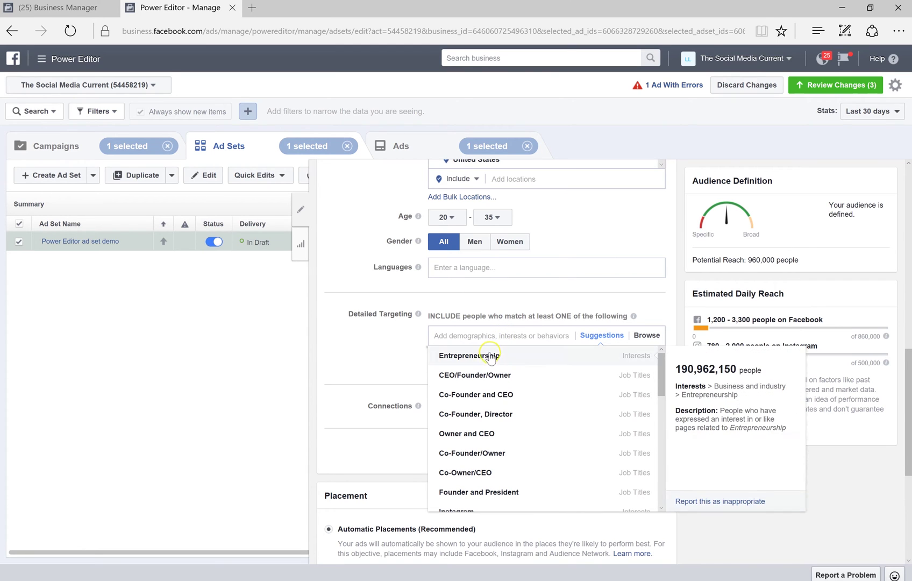
left_click(490, 356)
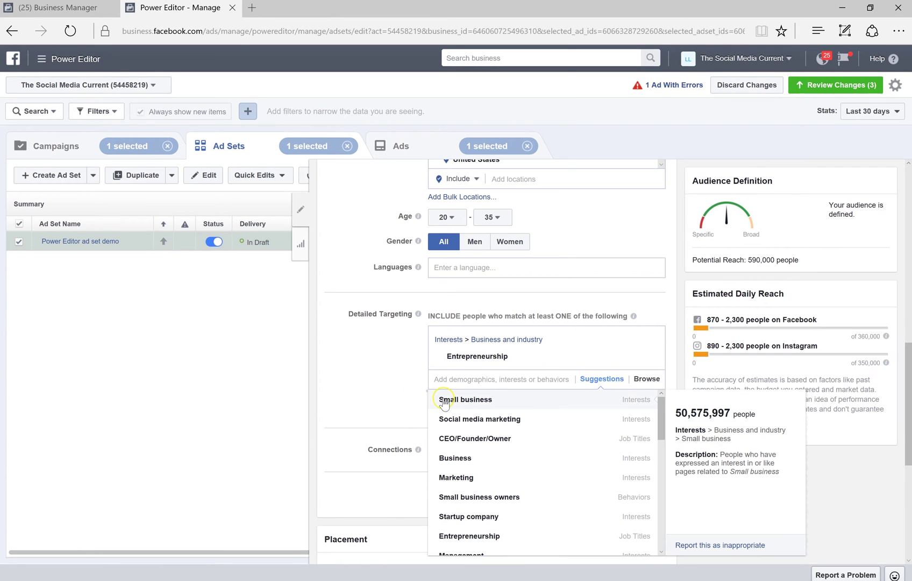
left_click(443, 401)
left_click(383, 383)
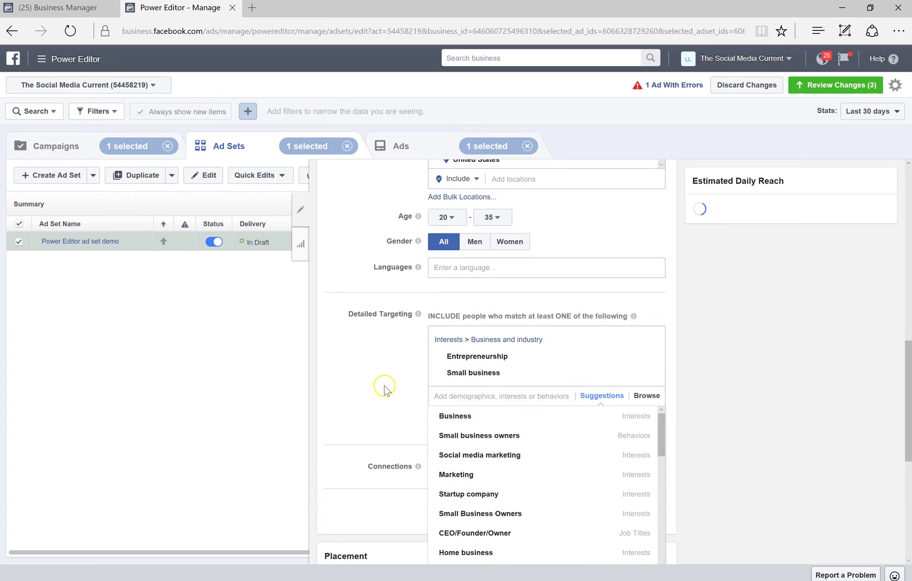
- Narrow the audience to also require Social media marketing and Entrepreneur (magazine)
left_click(512, 423)
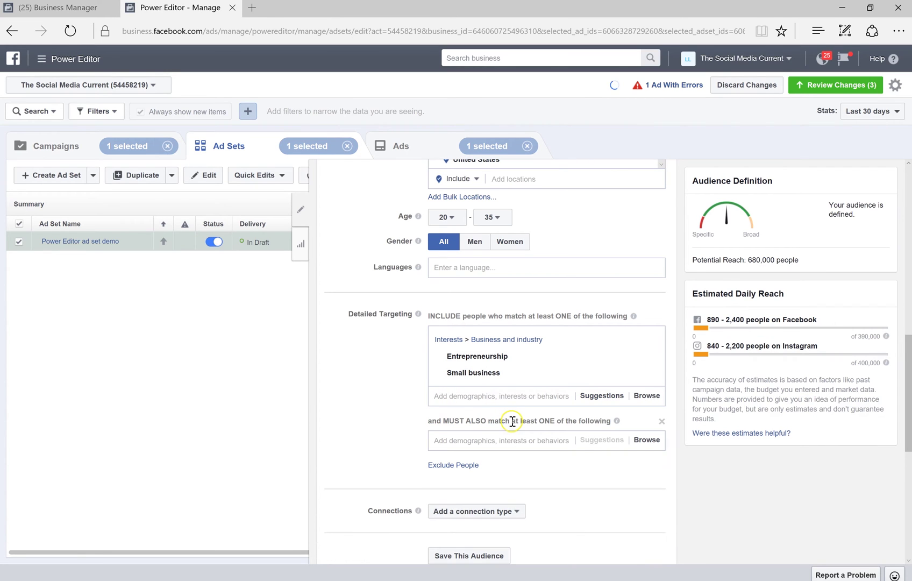
left_click(505, 439)
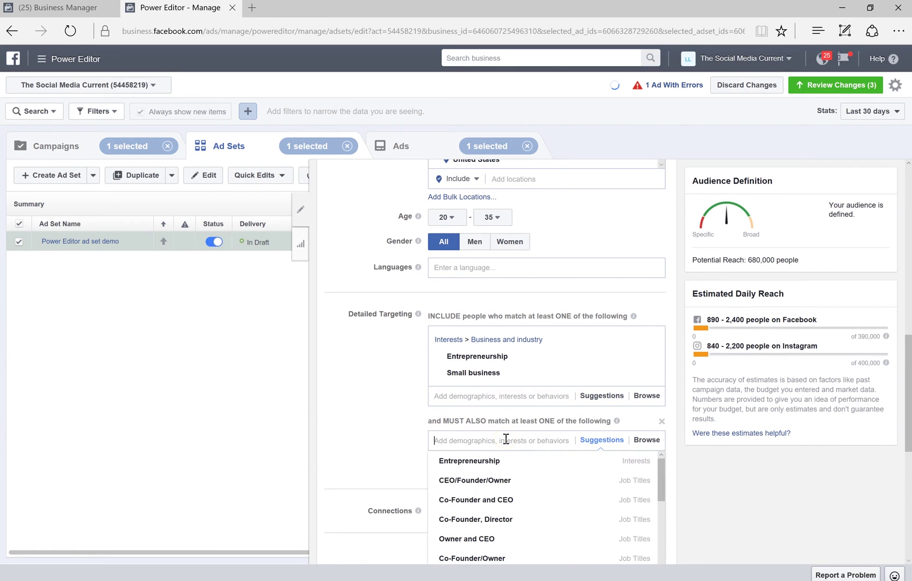
type("social media marketing")
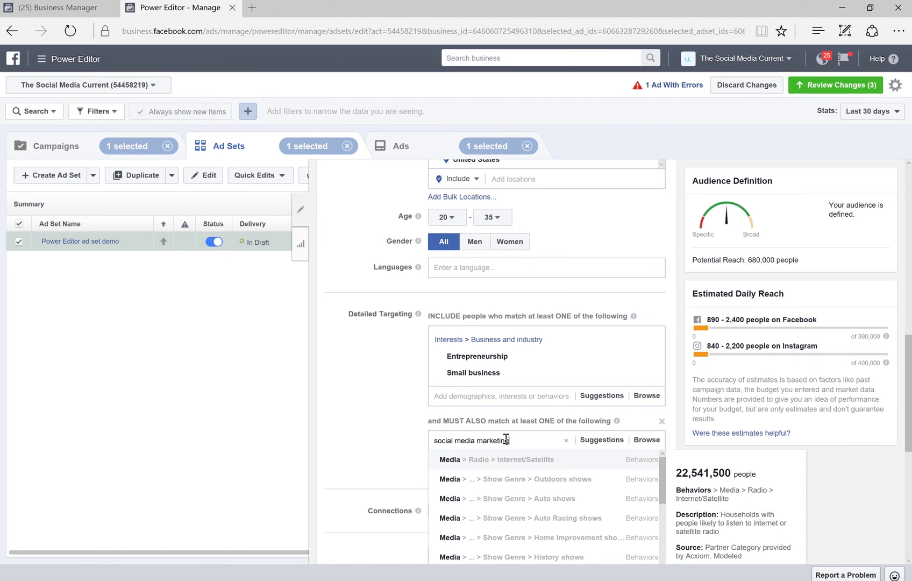
left_click(471, 461)
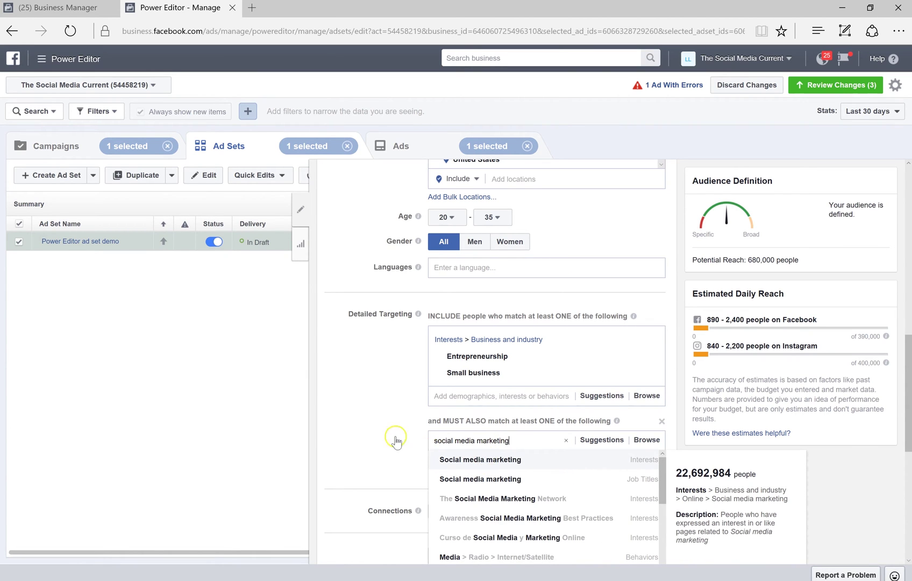
left_click(382, 430)
scroll(382, 430, "down", 3)
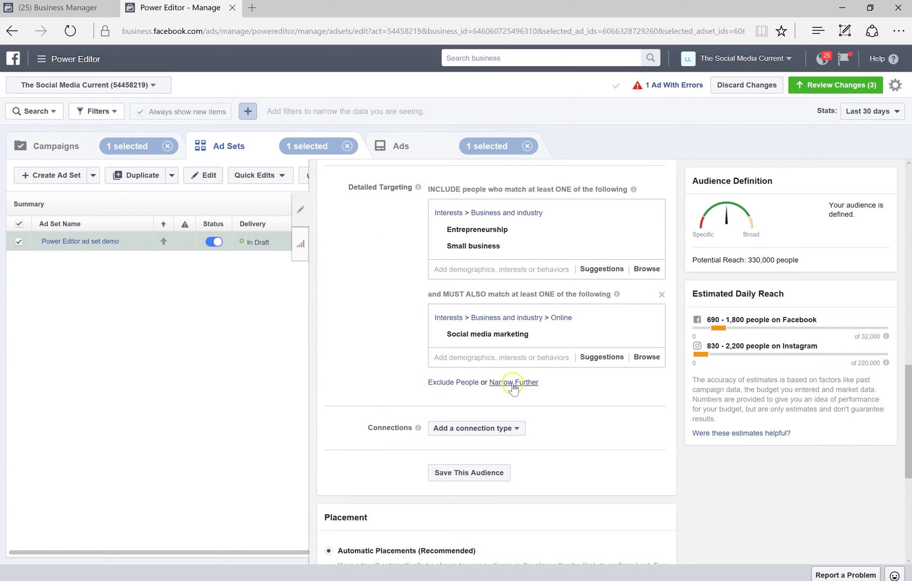
left_click(514, 385)
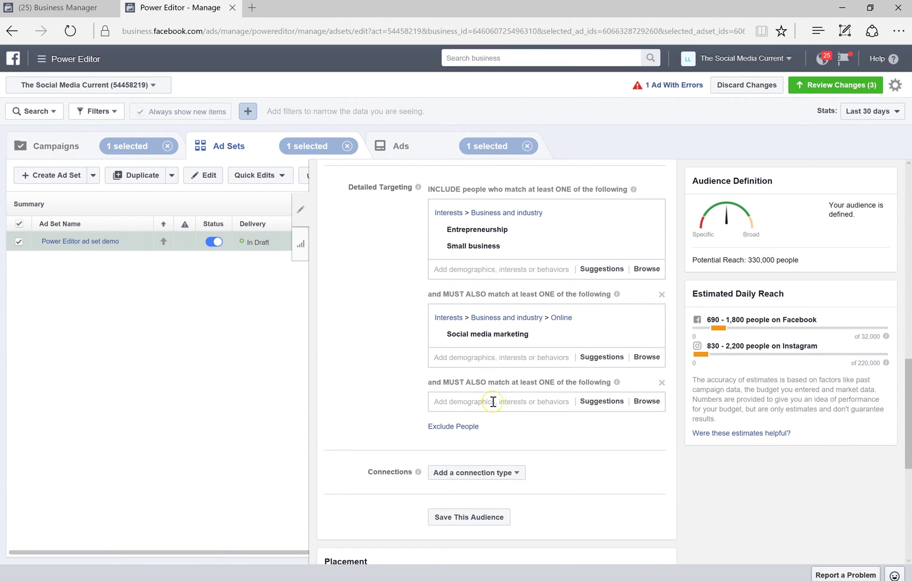
left_click(493, 402)
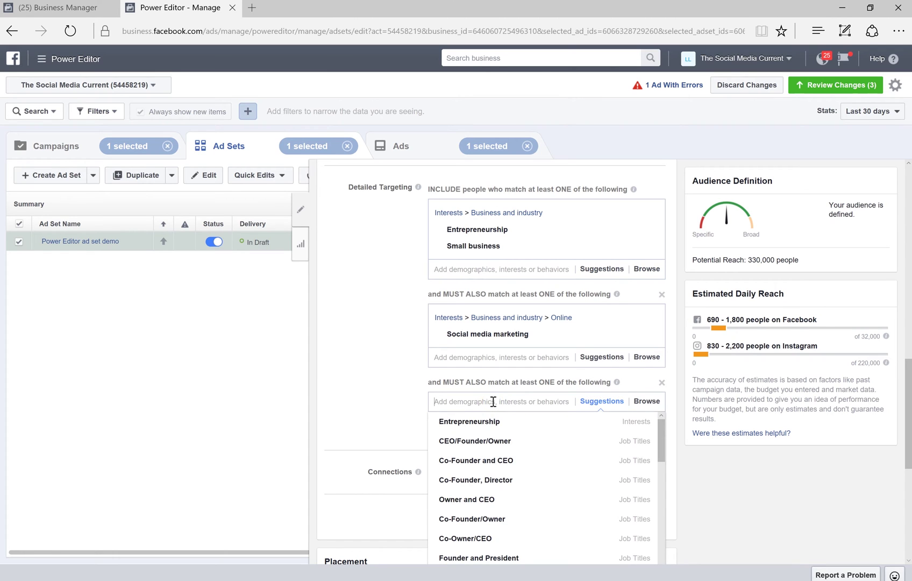
type("entrepre")
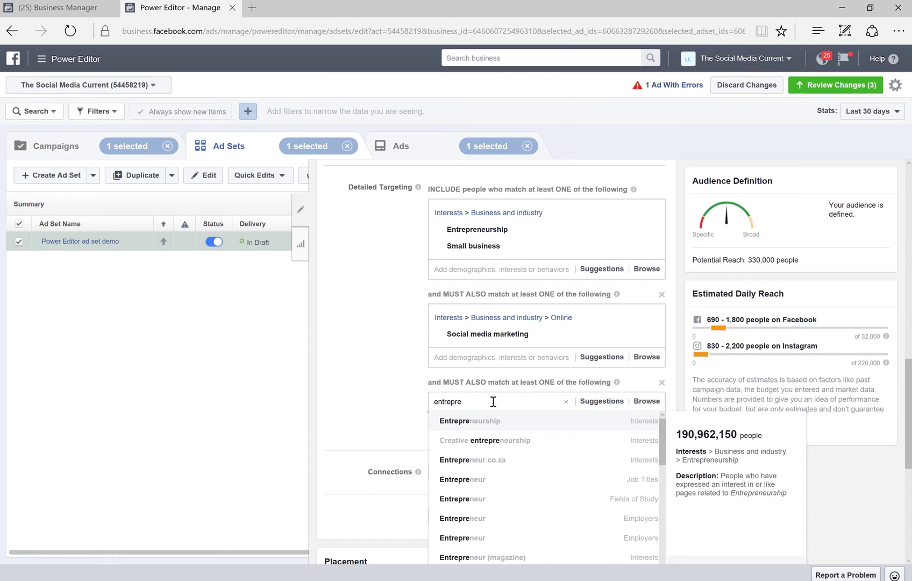
left_click(509, 557)
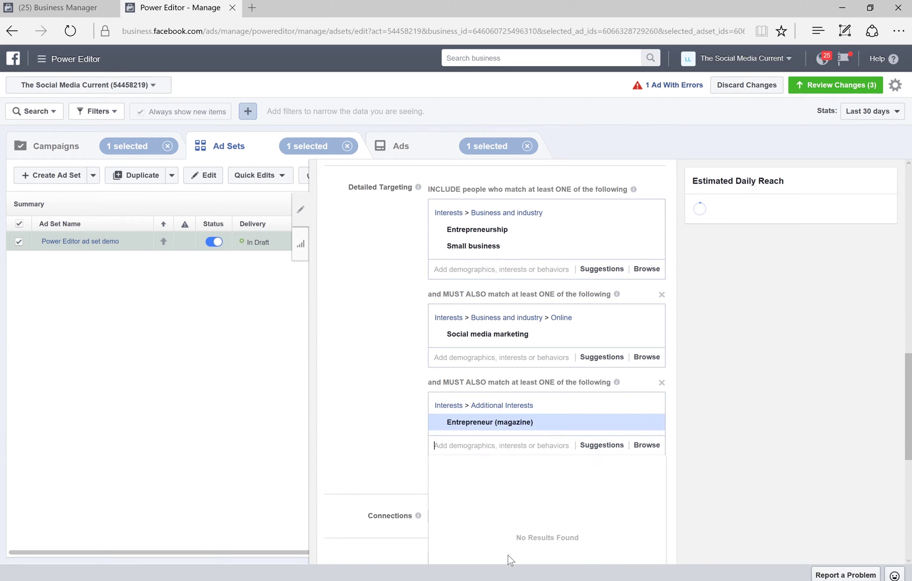
left_click(375, 434)
scroll(375, 436, "down", 1)
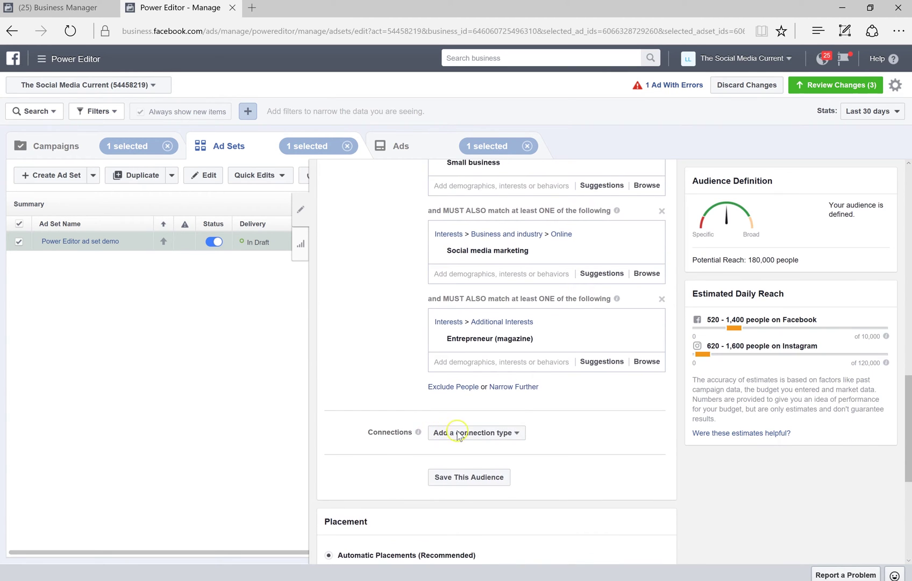
- Add a Facebook Pages connection excluding people who like the selected Page
left_click(505, 436)
mouse_move(503, 451)
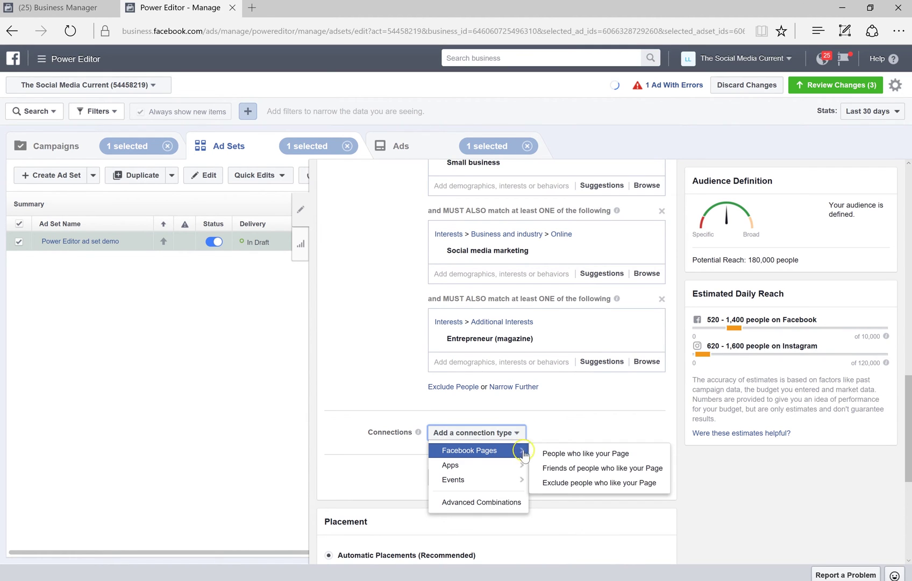
left_click(589, 485)
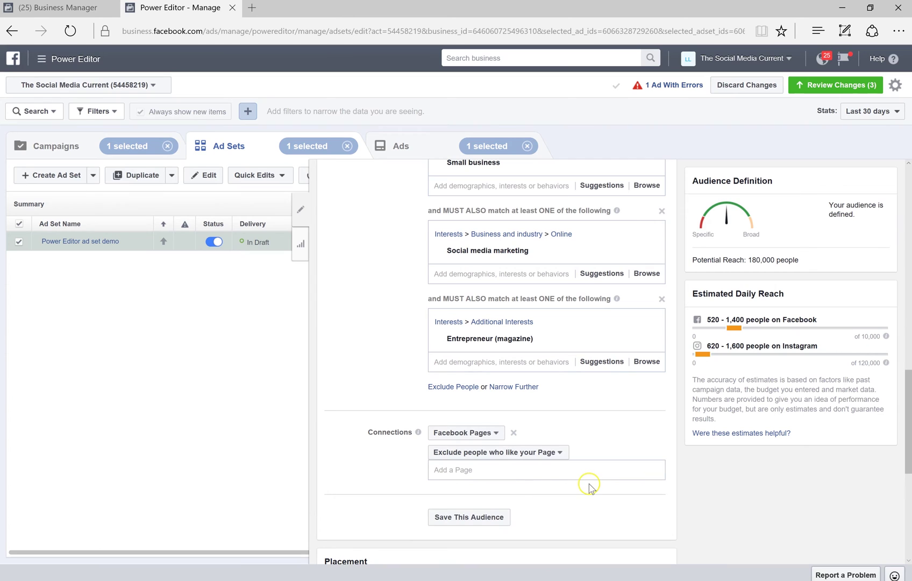
left_click(511, 470)
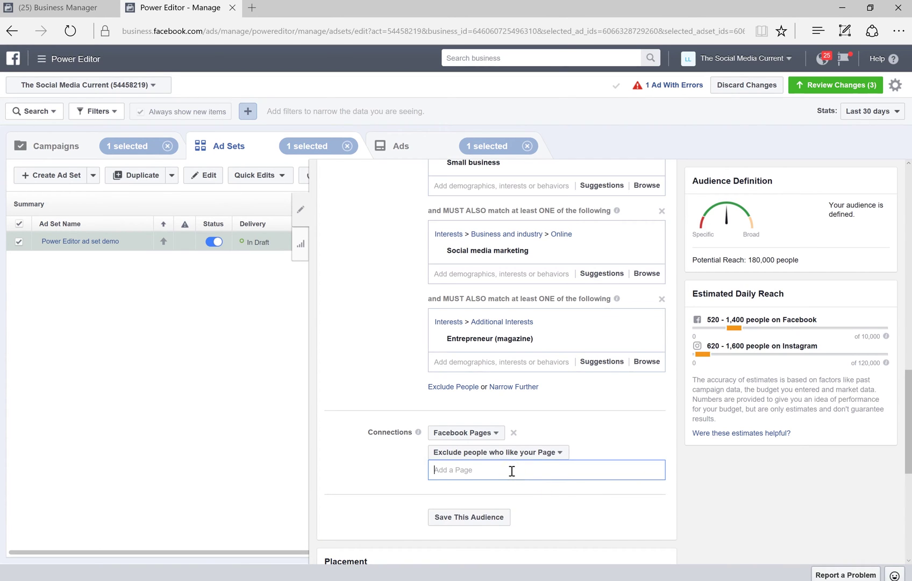
type("les")
left_click(493, 488)
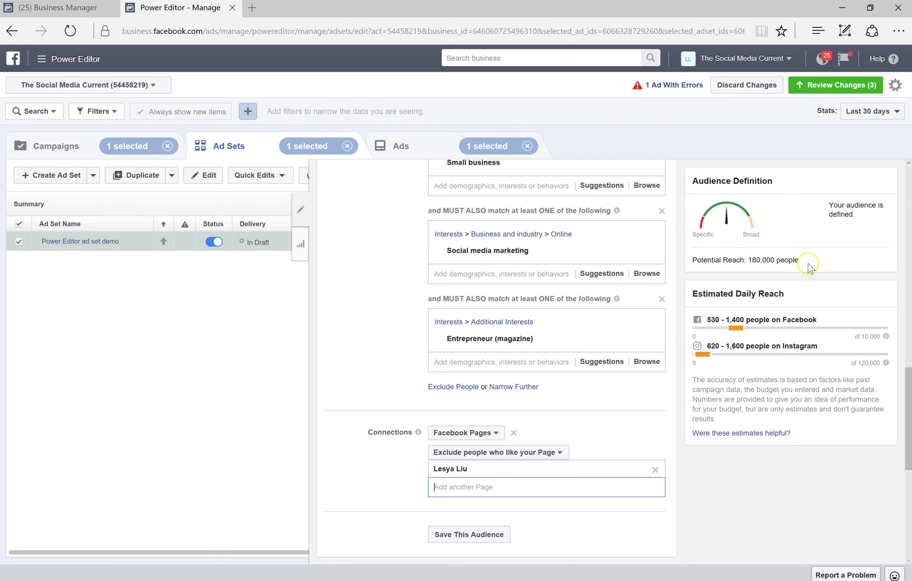
- Switch the ad set's placements from automatic to manual editing
left_click(381, 491)
scroll(382, 492, "down", 3)
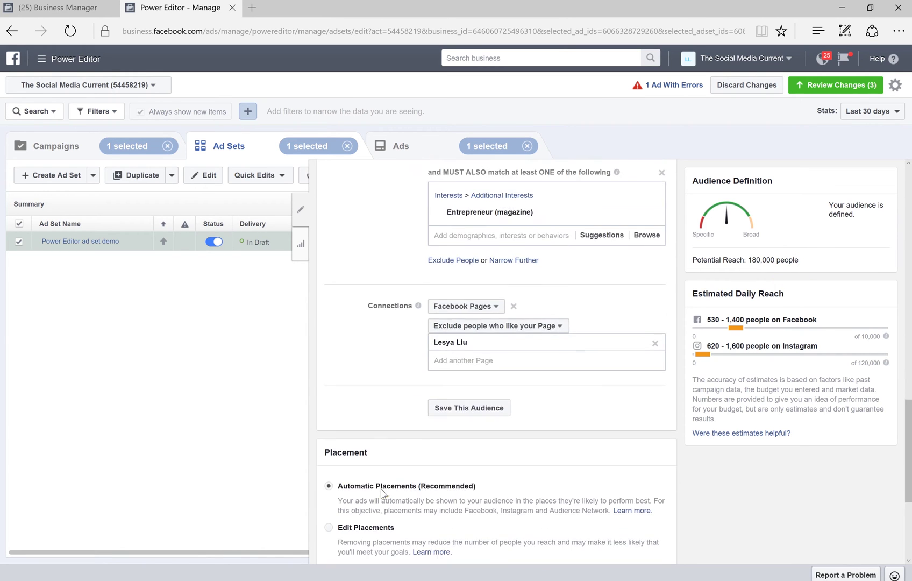
scroll(381, 492, "down", 3)
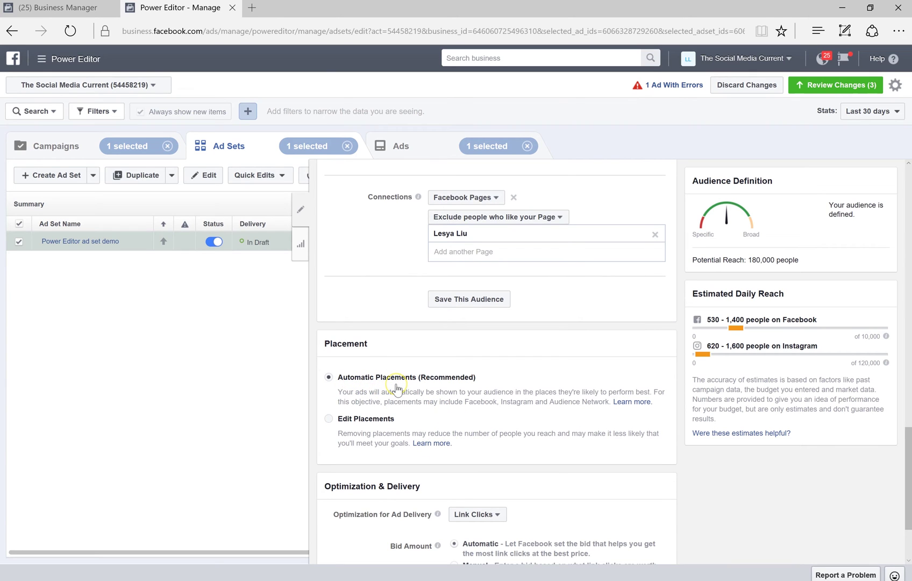
left_click(453, 407)
scroll(453, 408, "down", 3)
left_click(351, 322)
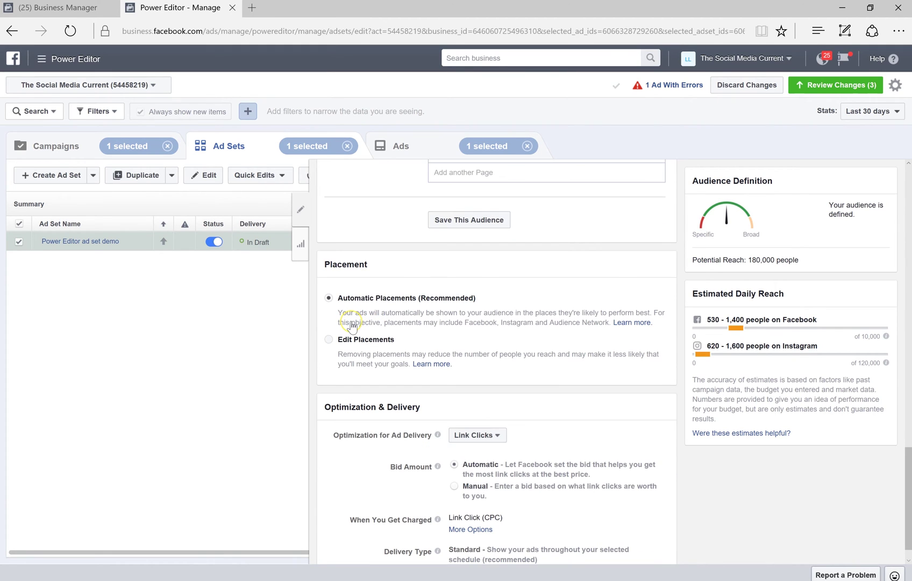
left_click(329, 342)
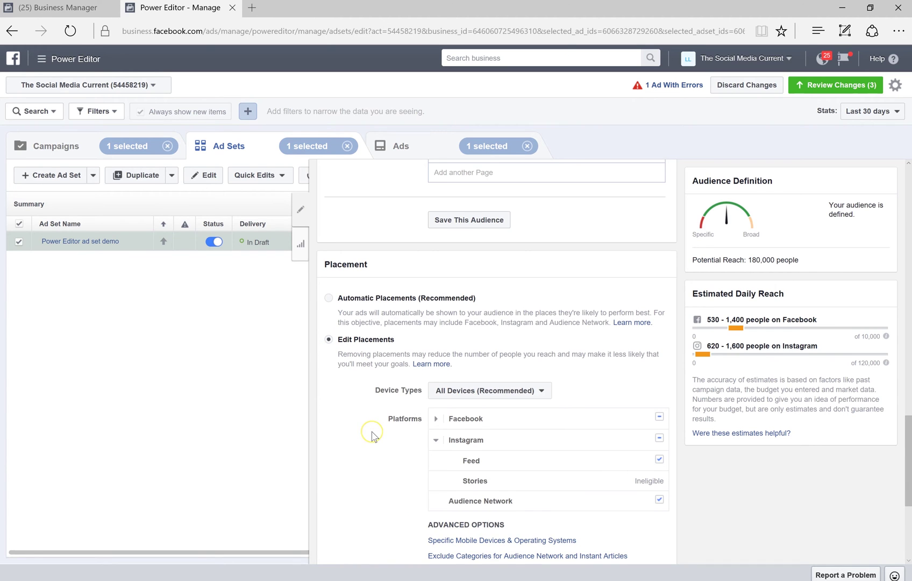
- Turn off the Facebook Instant Articles and Right Column placements
scroll(373, 432, "down", 2)
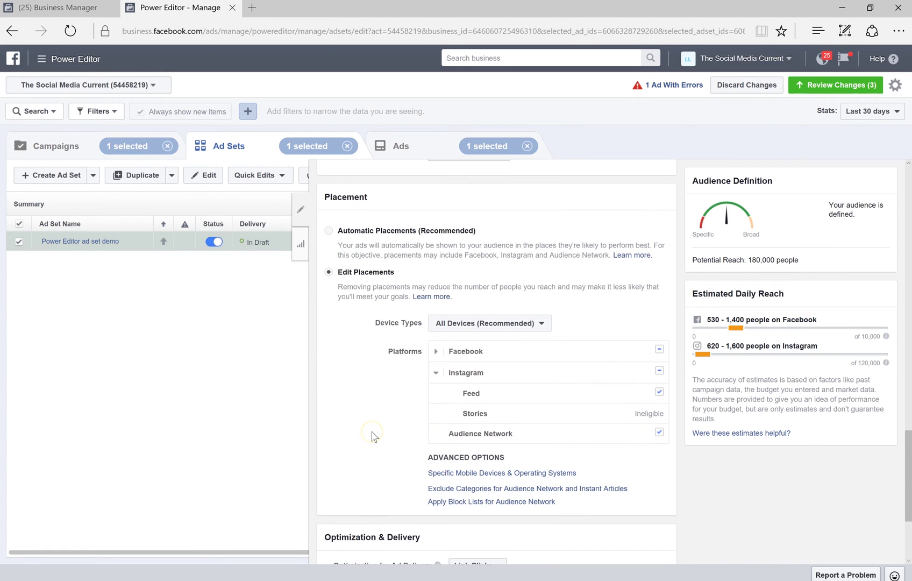
left_click(436, 349)
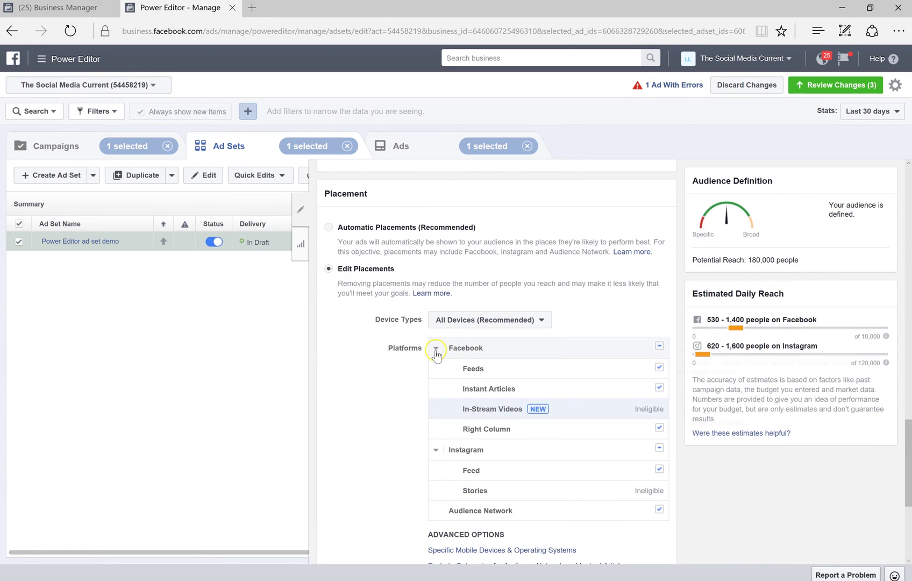
left_click(658, 388)
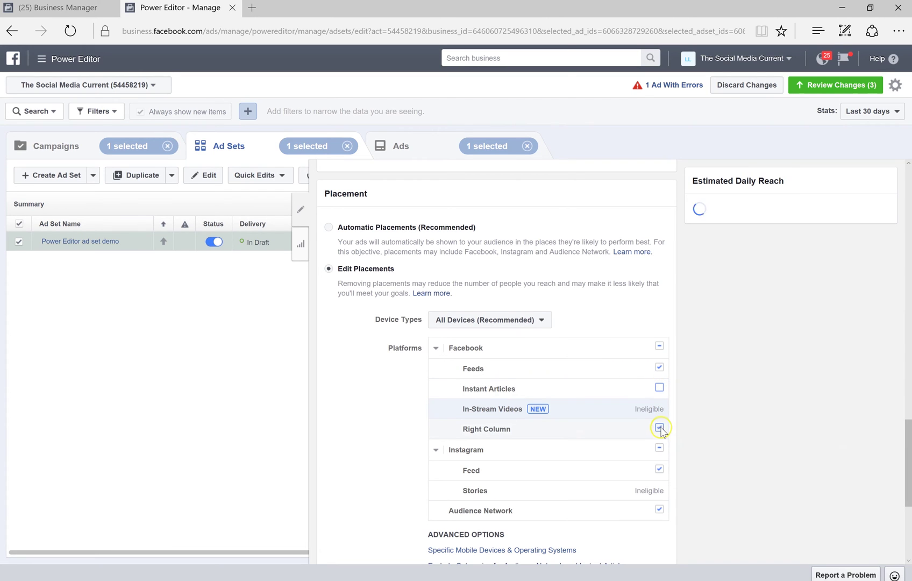
left_click(565, 430)
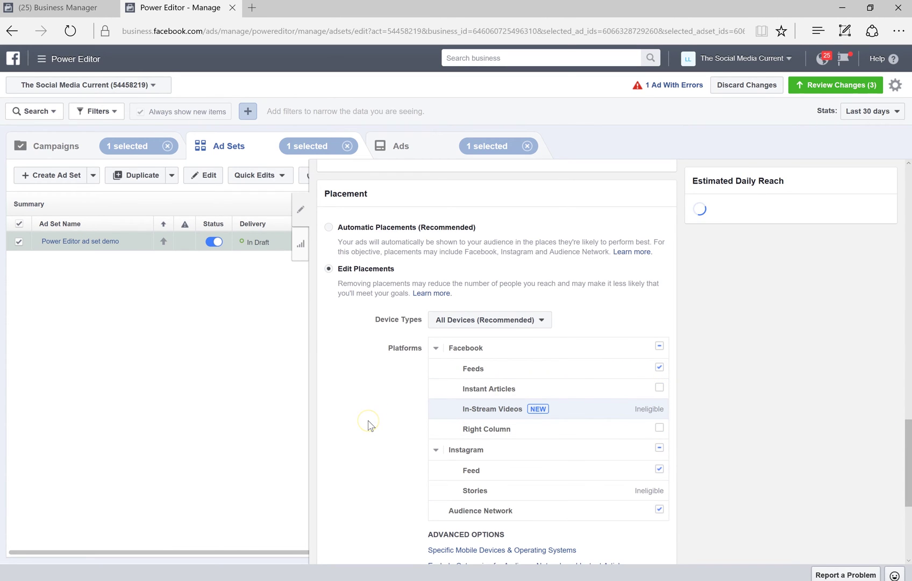
scroll(368, 425, "down", 3)
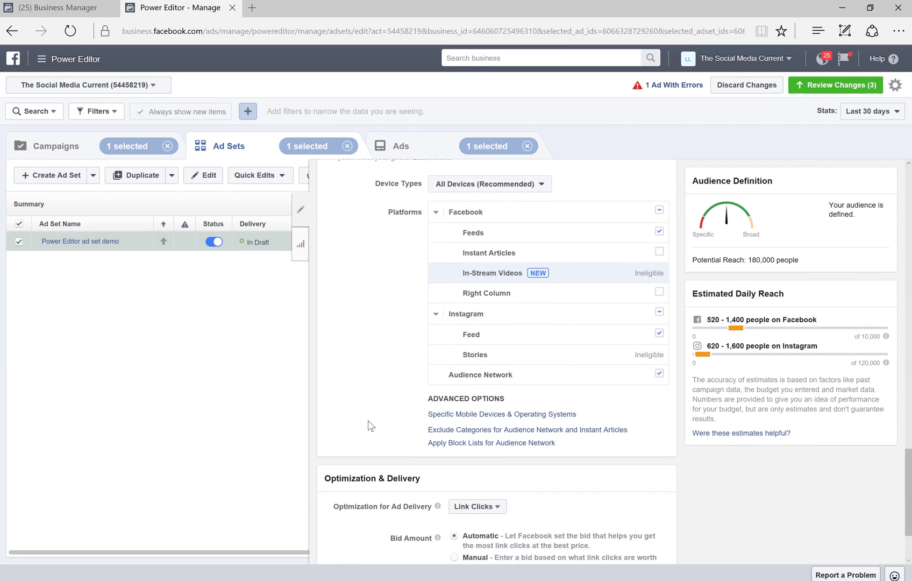
- Limit mobile device targeting to iOS devices only
scroll(369, 425, "down", 1)
left_click(483, 390)
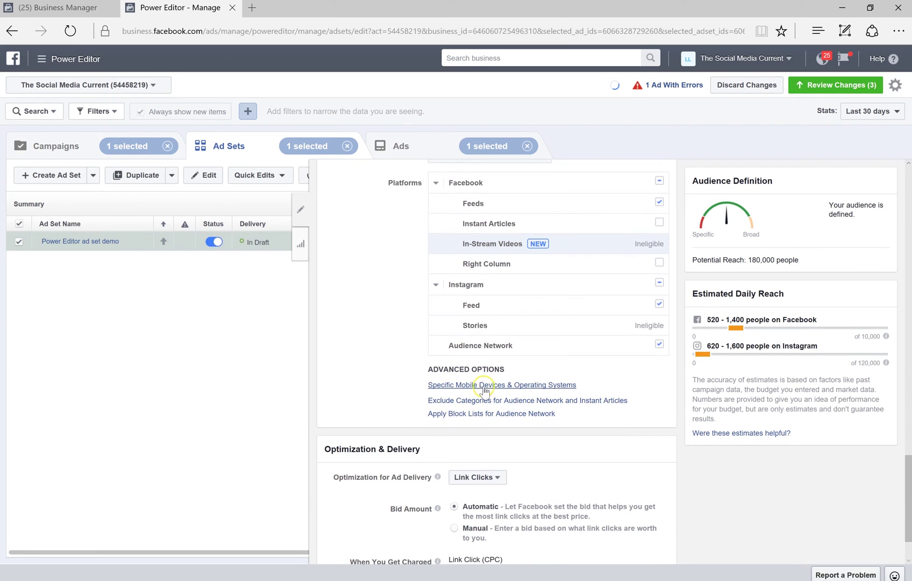
left_click(507, 385)
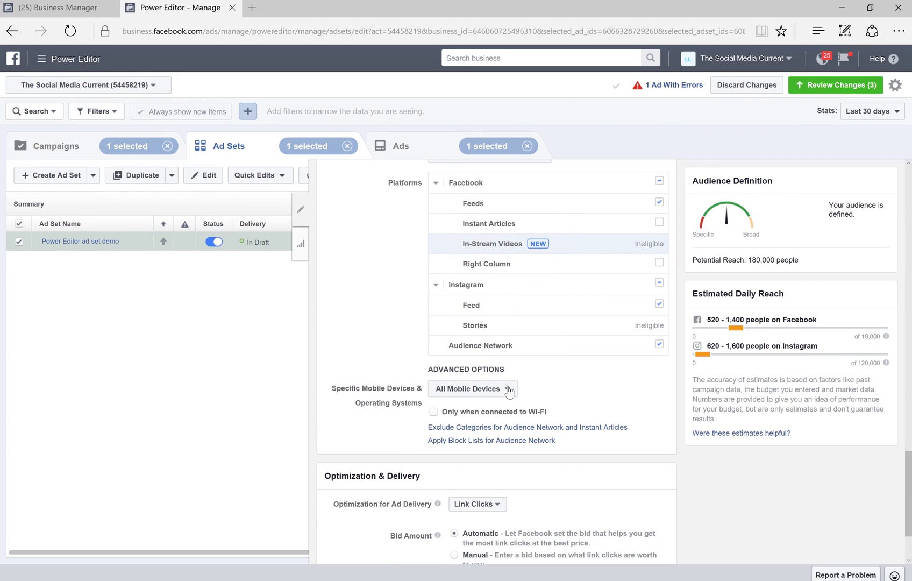
left_click(509, 391)
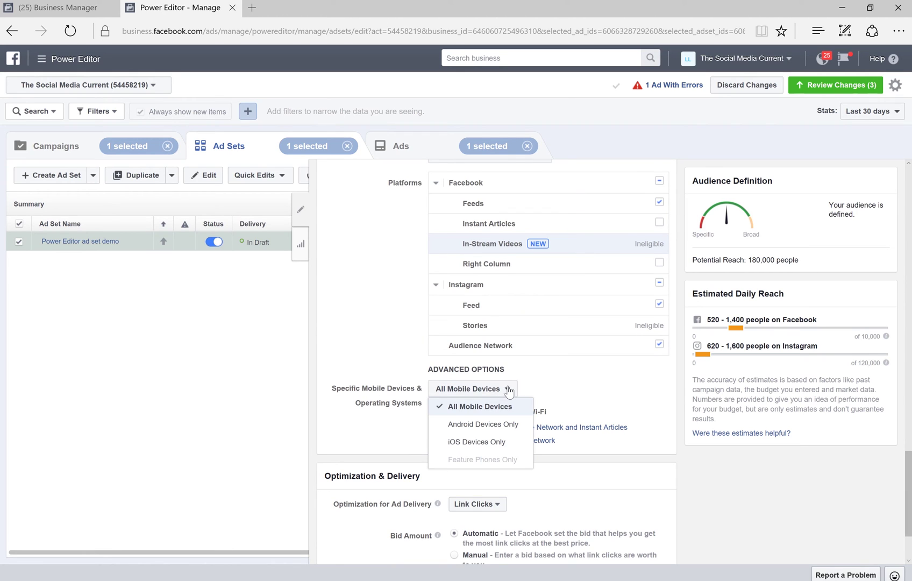
left_click(472, 444)
- Show ads only when devices are connected to Wi-Fi
scroll(565, 397, "down", 1)
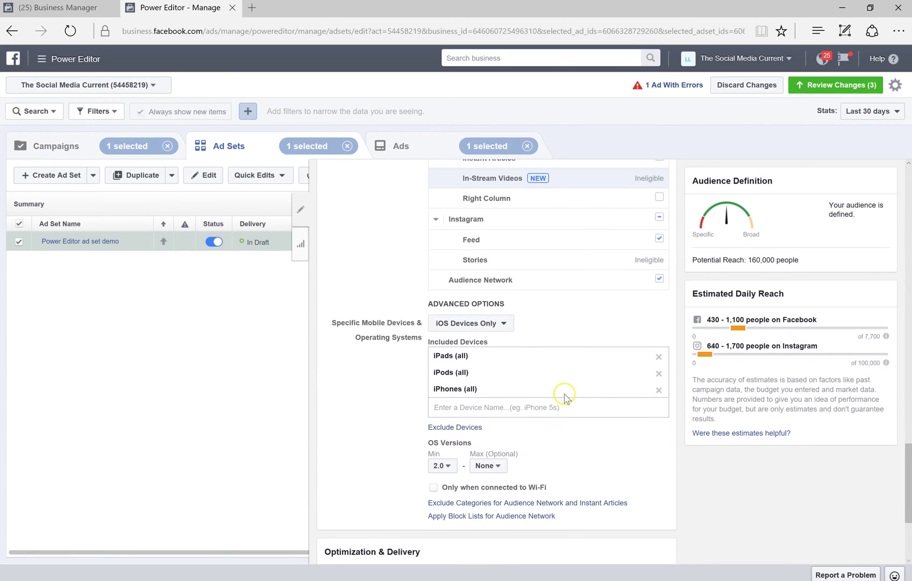
scroll(565, 397, "down", 3)
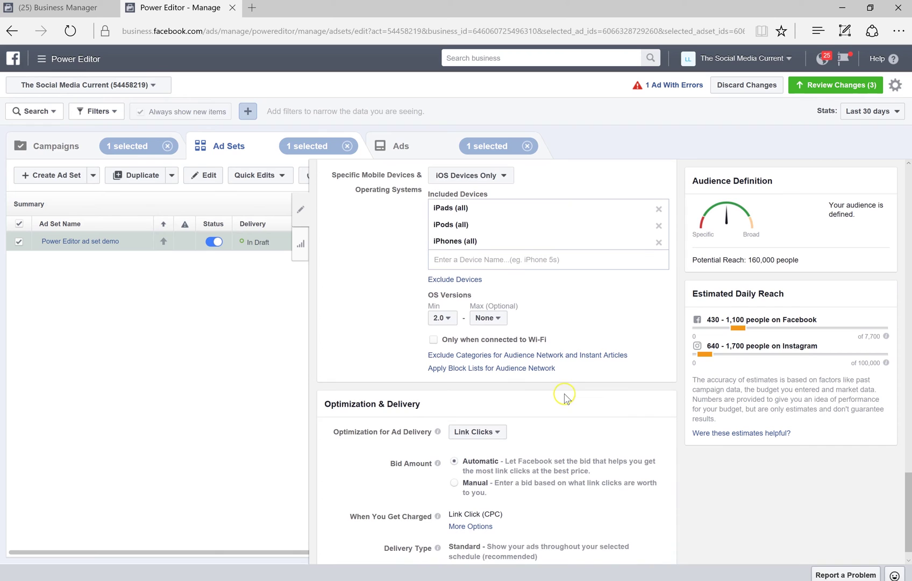
left_click(434, 340)
left_click(439, 343)
left_click(434, 341)
left_click(434, 340)
- Reveal the empty field for excluding categories from Audience Network and Instant Articles
scroll(572, 341, "down", 1)
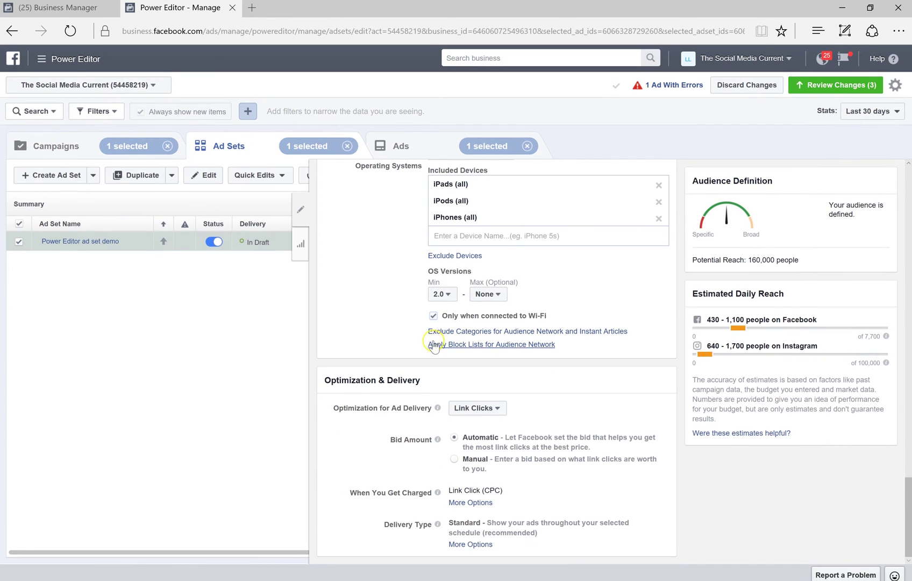
left_click(451, 336)
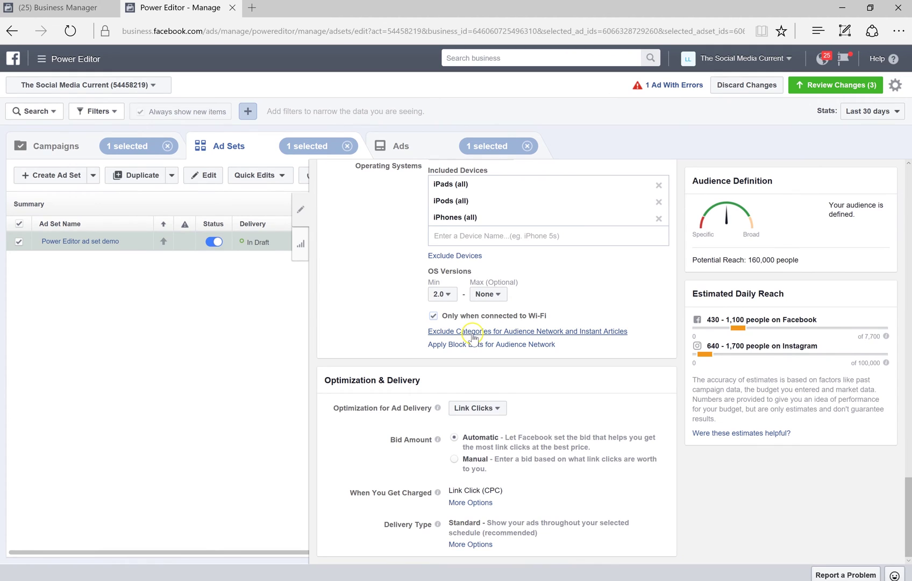
left_click(472, 336)
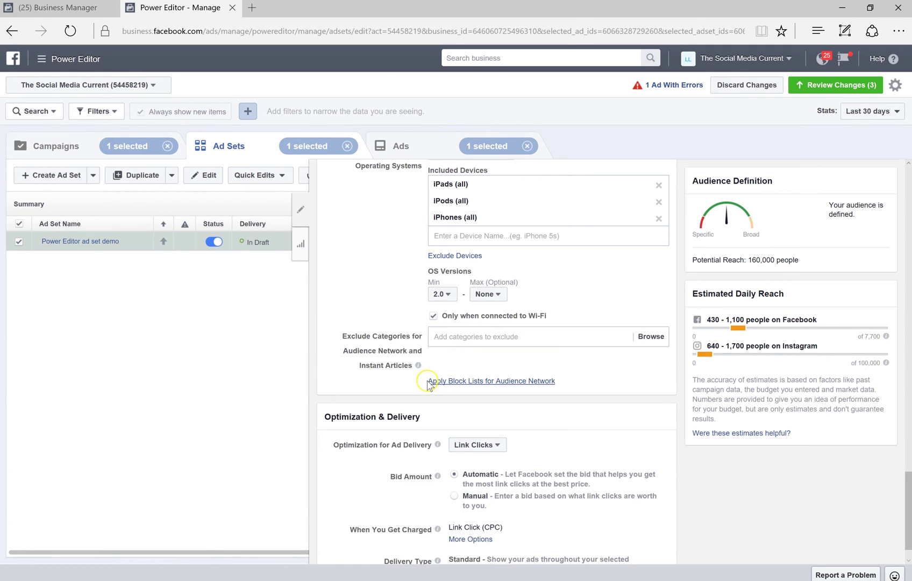
left_click(466, 382)
scroll(525, 391, "down", 1)
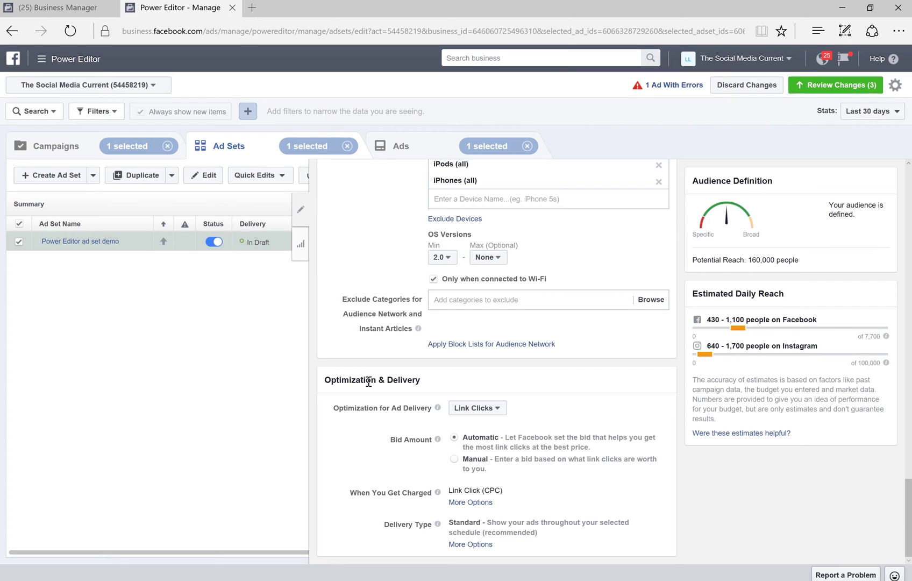
- Keep Link Clicks optimization and switch to a manual bid of $3.78 per link click
left_click(480, 409)
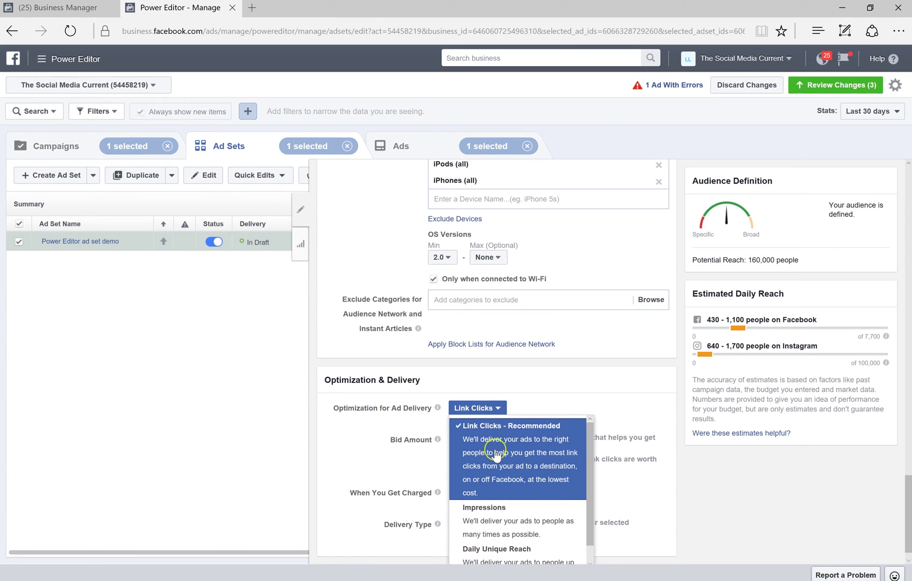
left_click(613, 407)
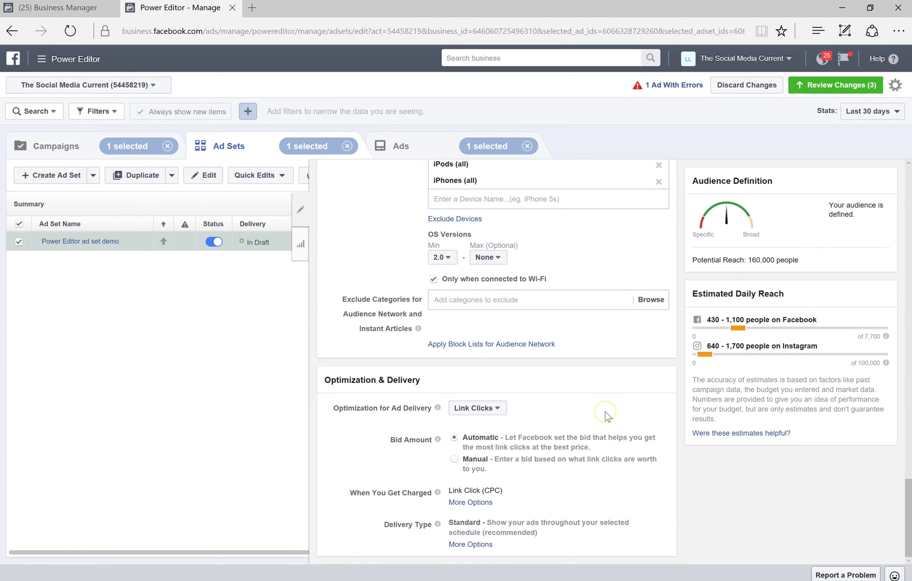
left_click(455, 460)
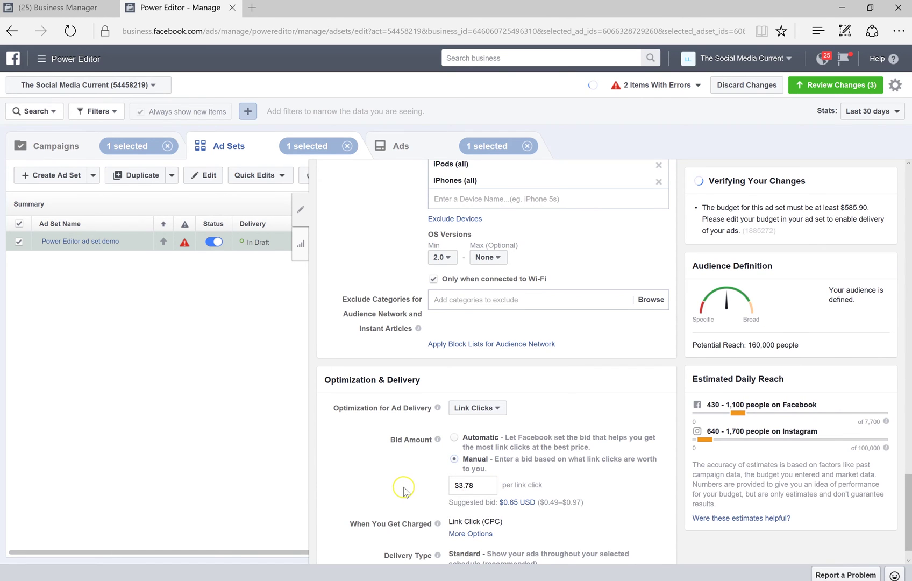
scroll(567, 503, "down", 1)
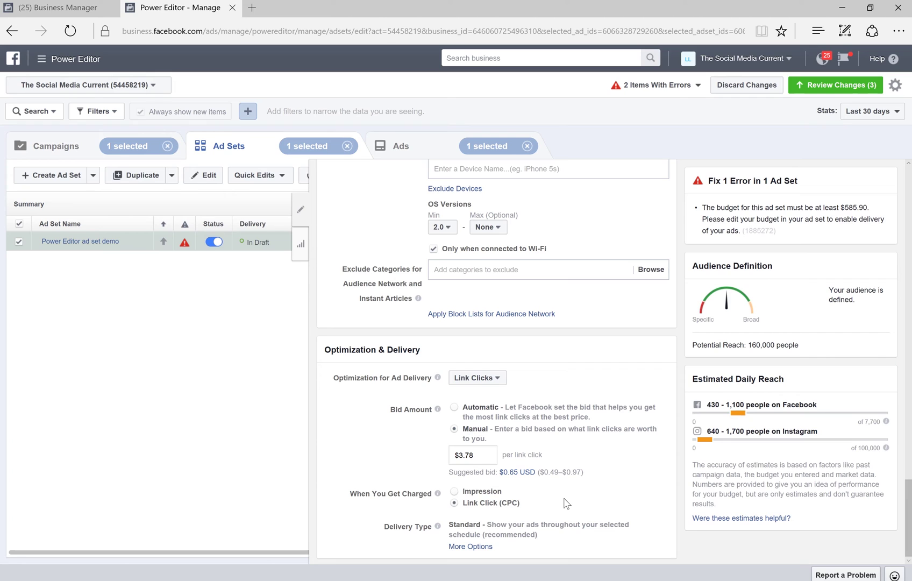
- Show the Standard and Accelerated delivery choices and dismiss the lifetime budget warning
left_click(467, 546)
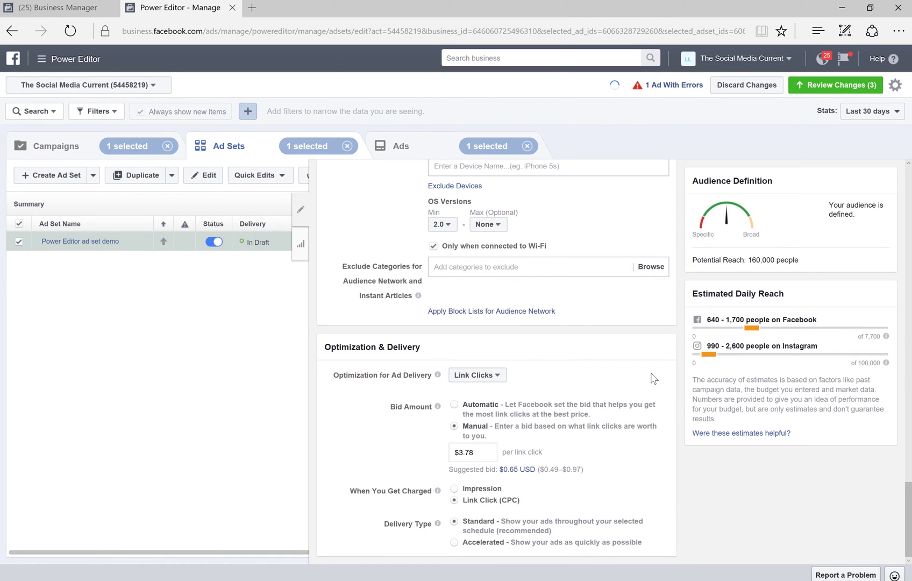
scroll(651, 378, "up", 15)
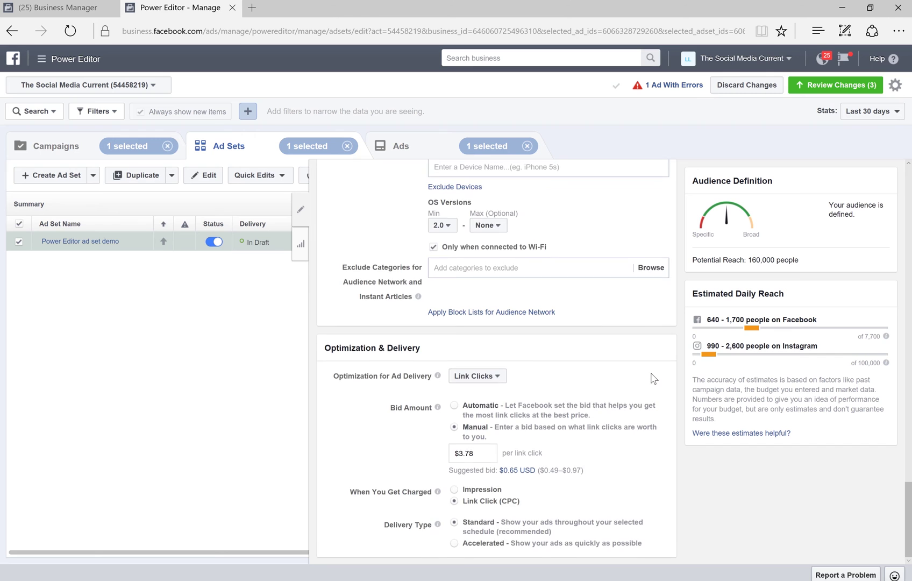
scroll(653, 378, "up", 15)
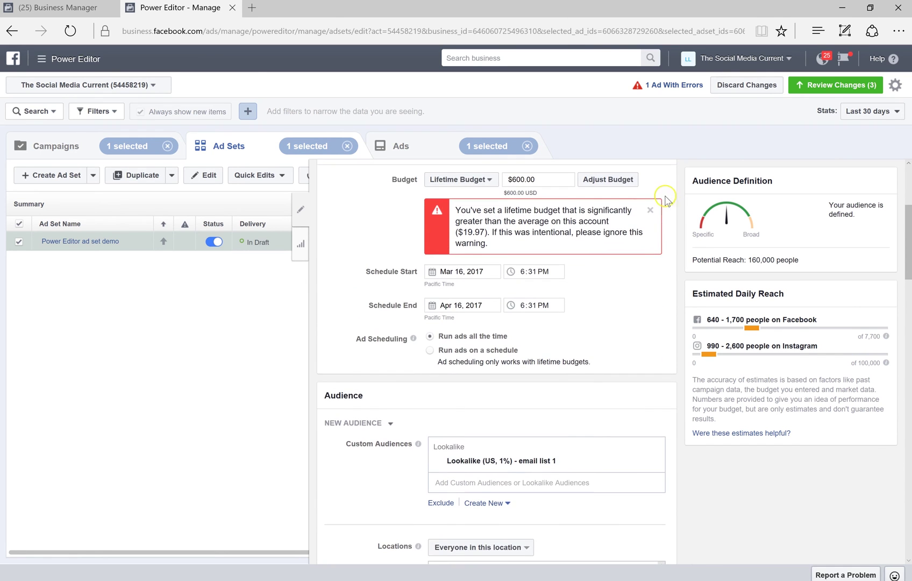
left_click(651, 207)
scroll(626, 334, "down", 15)
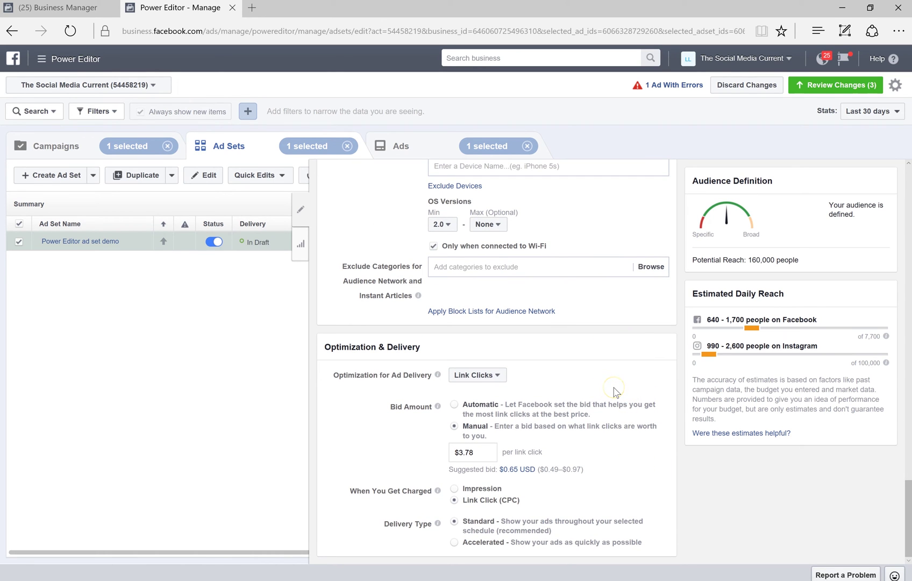
scroll(616, 392, "up", 15)
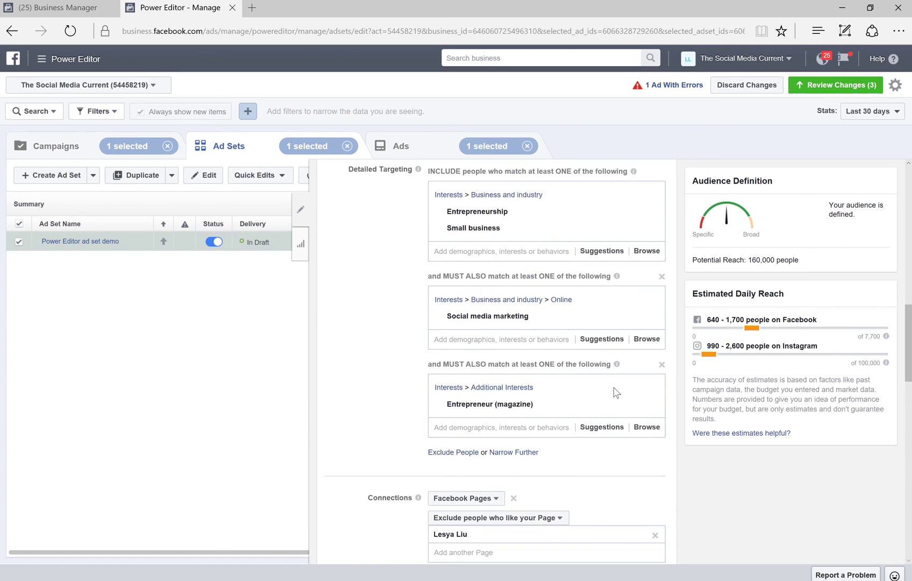
scroll(617, 392, "up", 3)
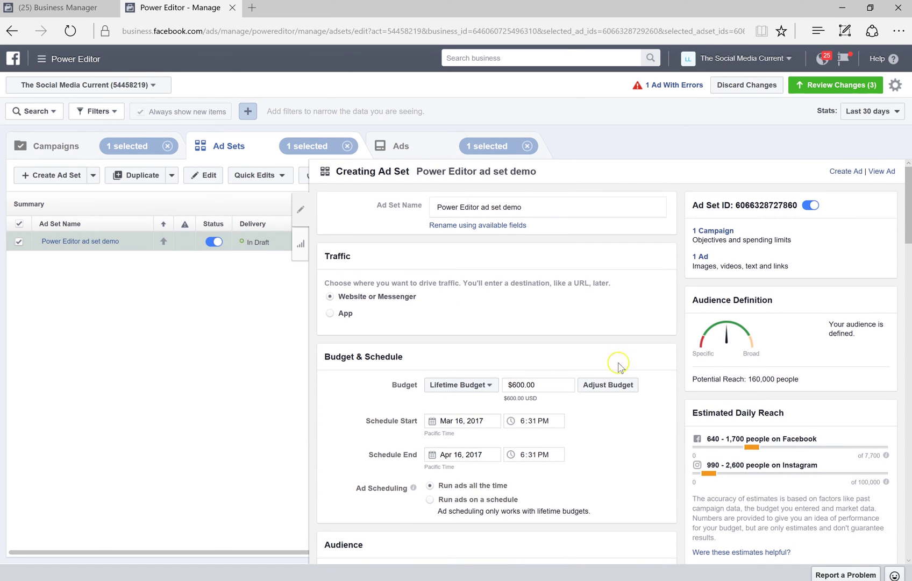
- Open ad Version 1 and bring up the image chooser showing the account's image library
left_click(702, 258)
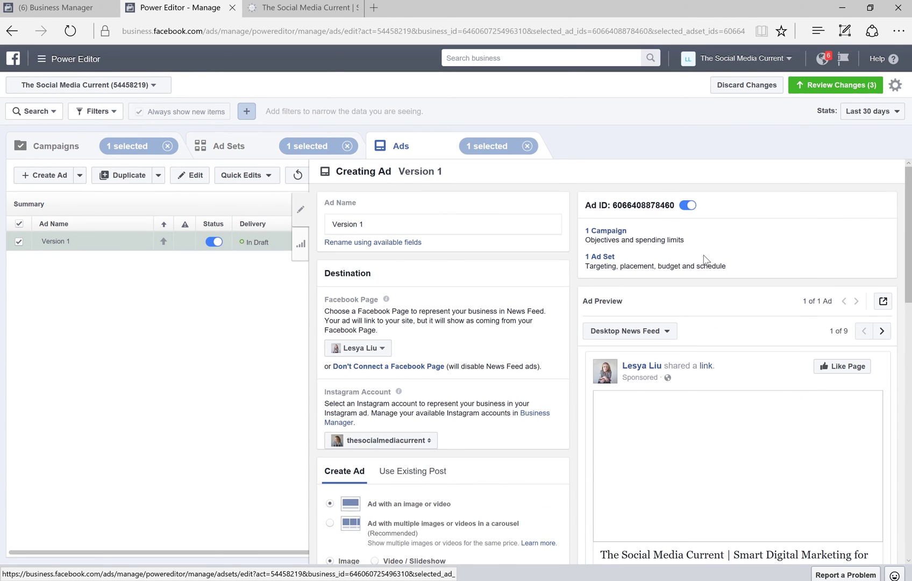
scroll(429, 331, "down", 1)
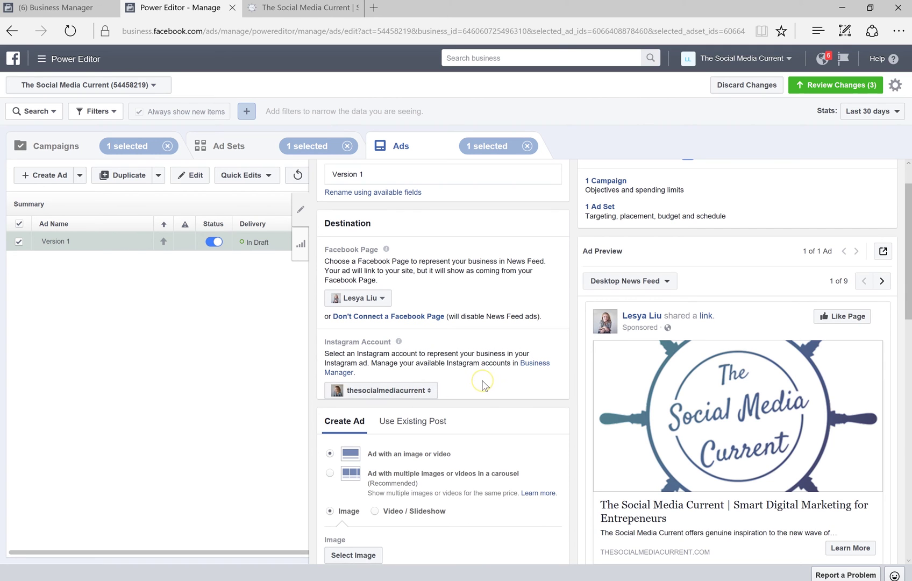
scroll(484, 385, "down", 1)
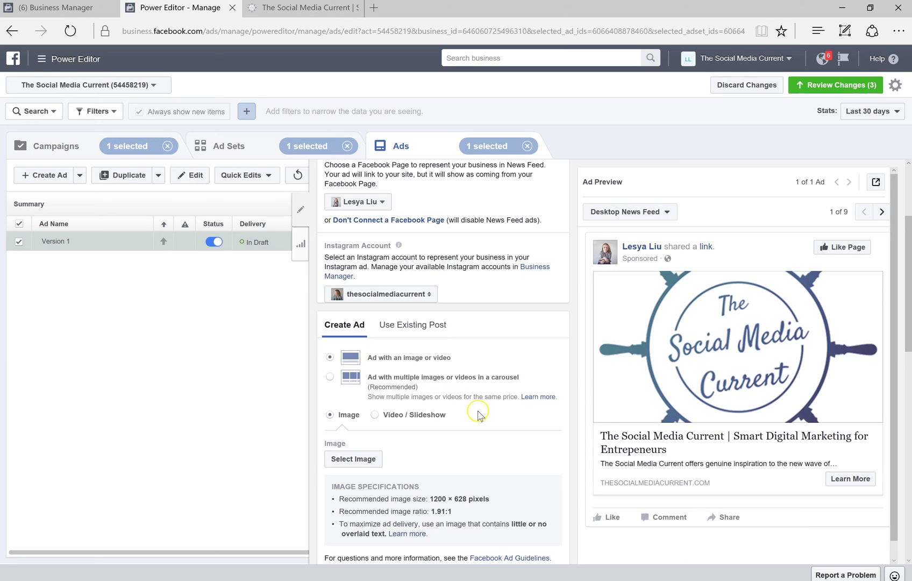
scroll(479, 415, "down", 3)
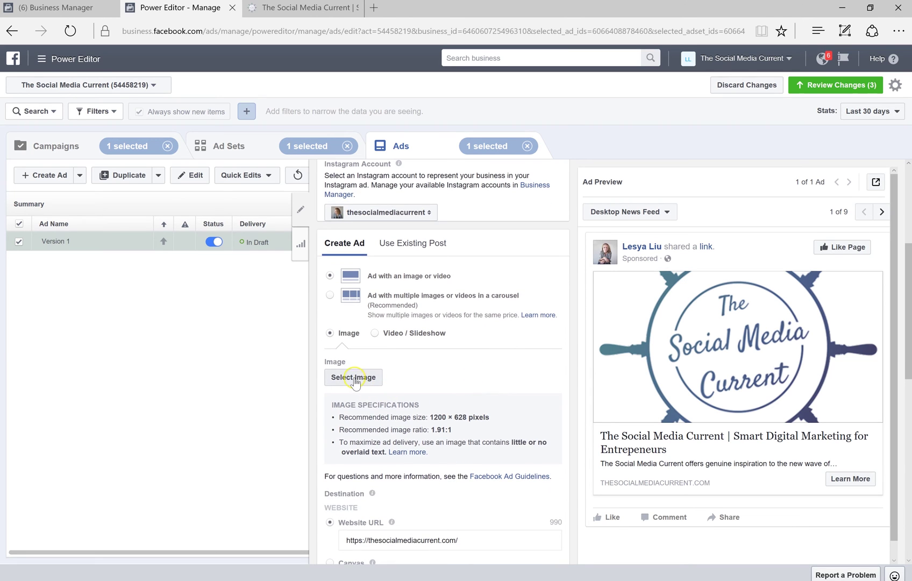
left_click(355, 379)
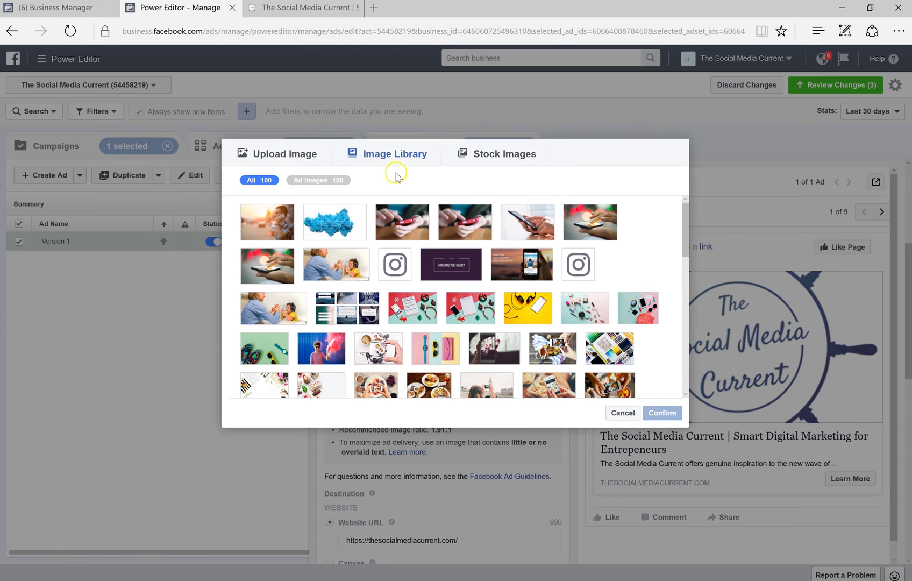
- Replace Version 1's image with the colourful chart stock image found by searching 'marketing'
left_click(474, 156)
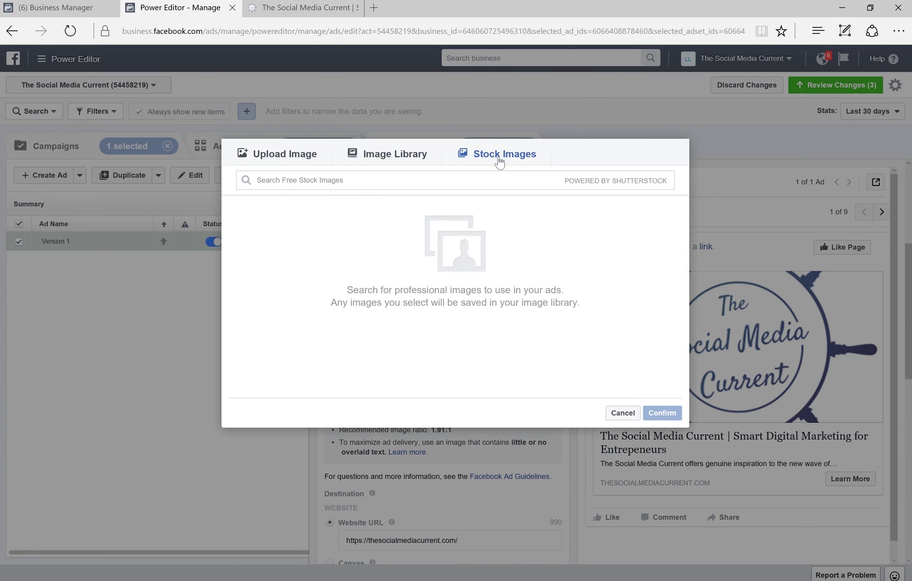
left_click(382, 183)
type("marketing")
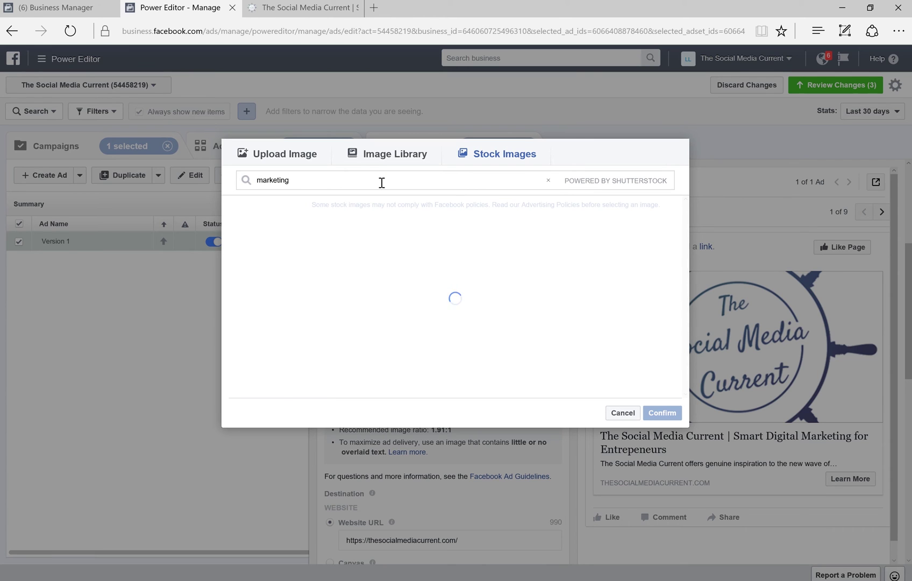
left_click(265, 243)
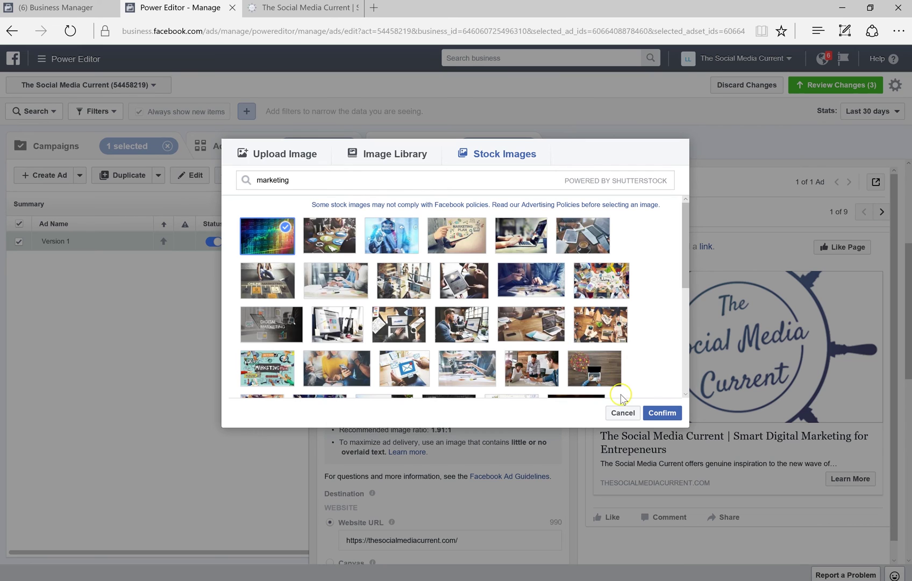
left_click(677, 414)
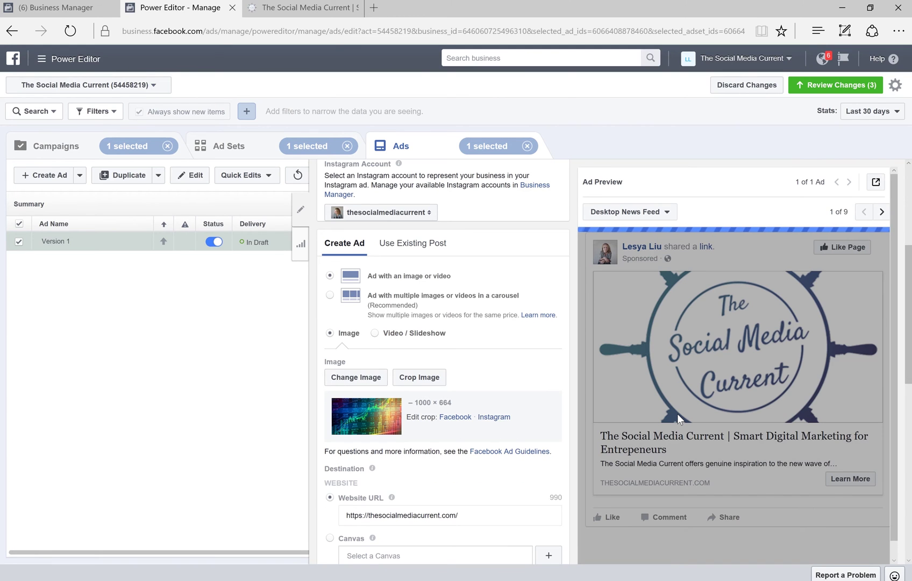
scroll(464, 352, "down", 3)
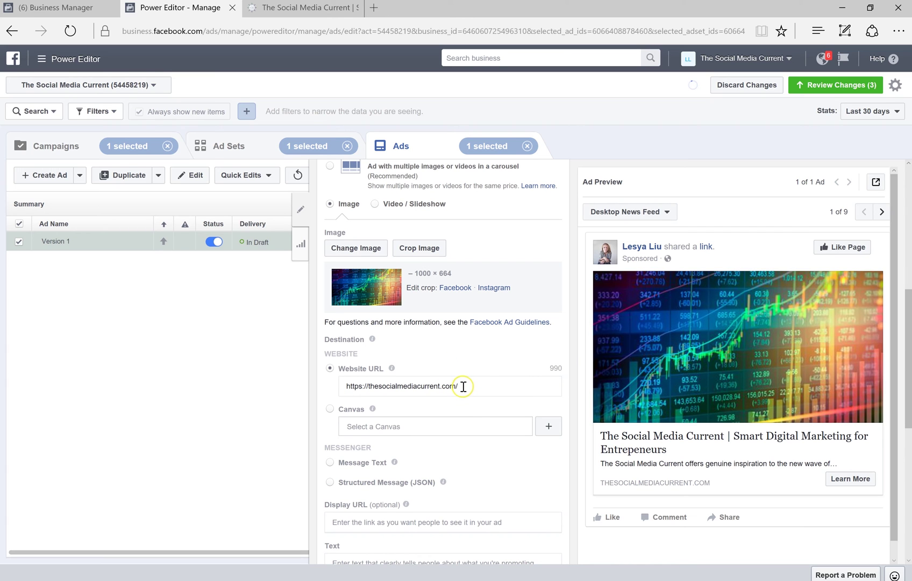
left_click(295, 12)
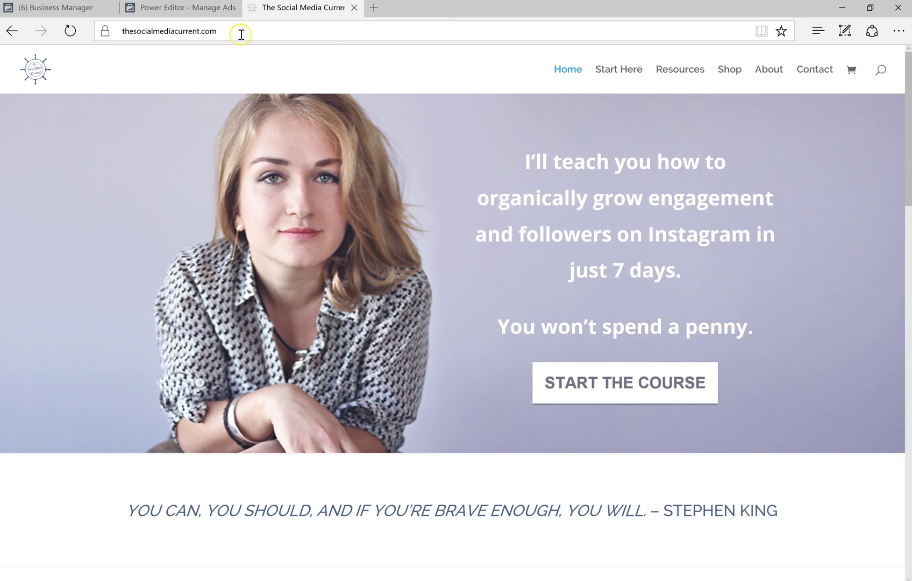
left_click(192, 9)
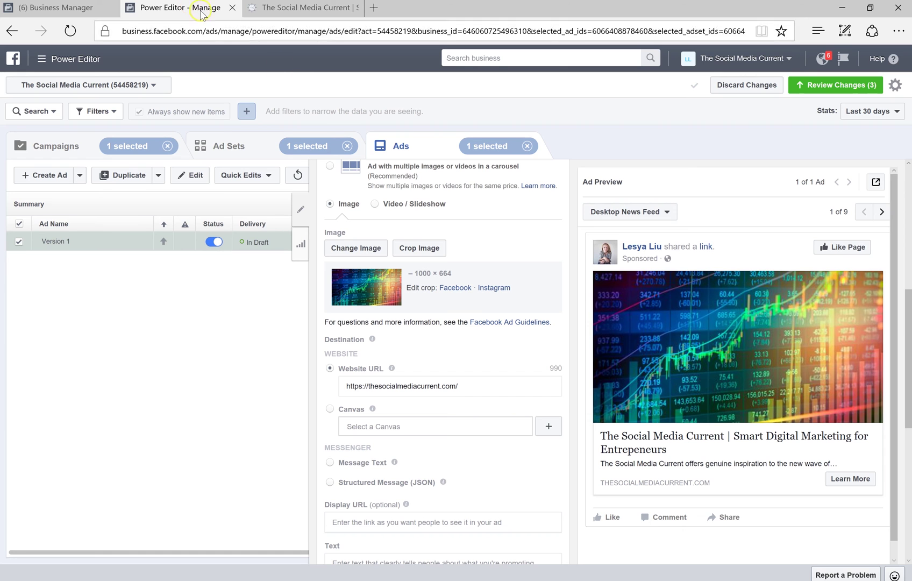
scroll(430, 314, "down", 4)
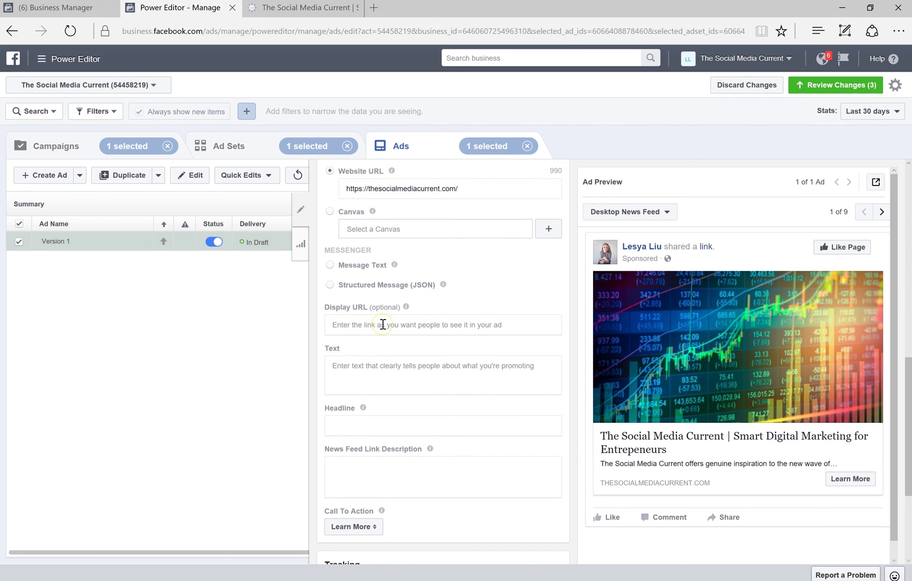
scroll(384, 336, "down", 1)
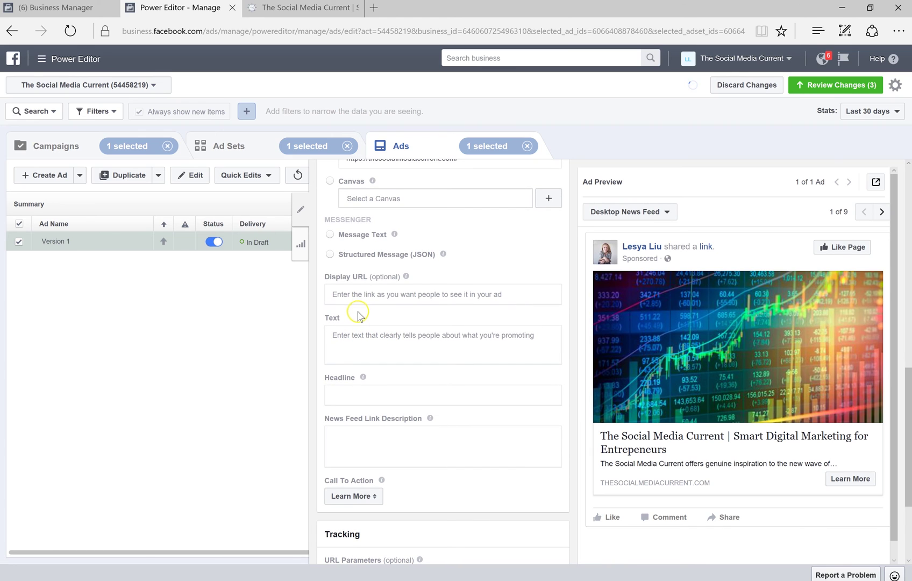
- Write the ad text 'Sign up for the best tips and marketing resources right here!' and headline 'Smart Digital Marketing for Entrepreneurs'
left_click(366, 337)
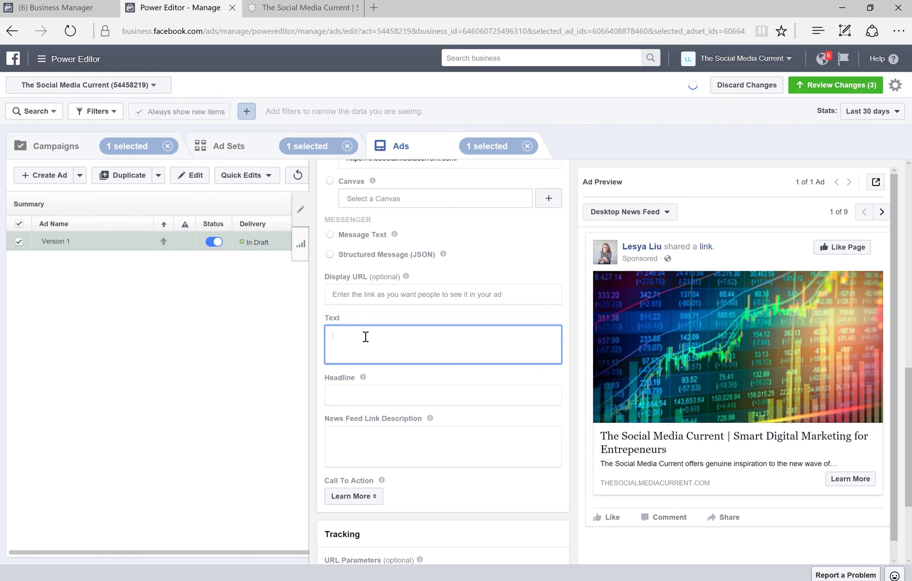
type("Sign up for the best tips and marketing resources ri")
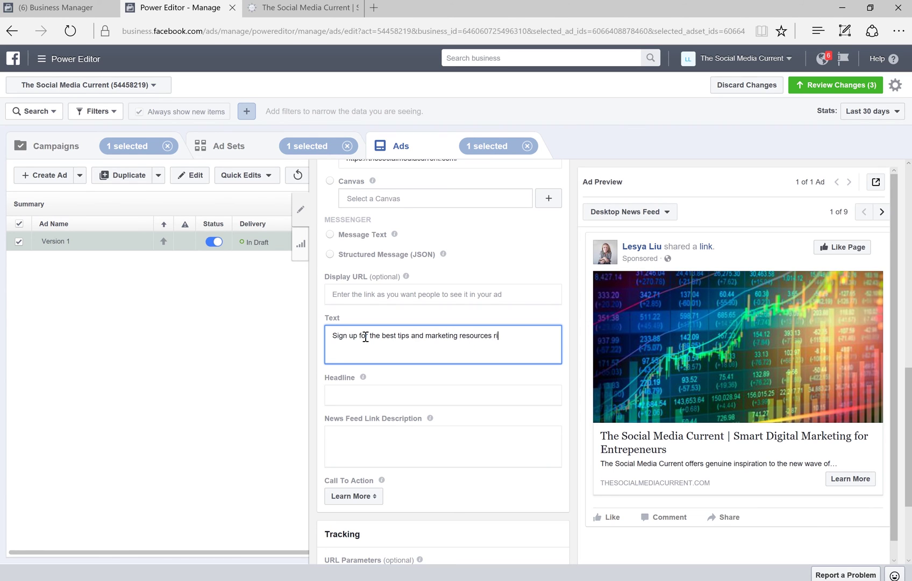
type("ght here!")
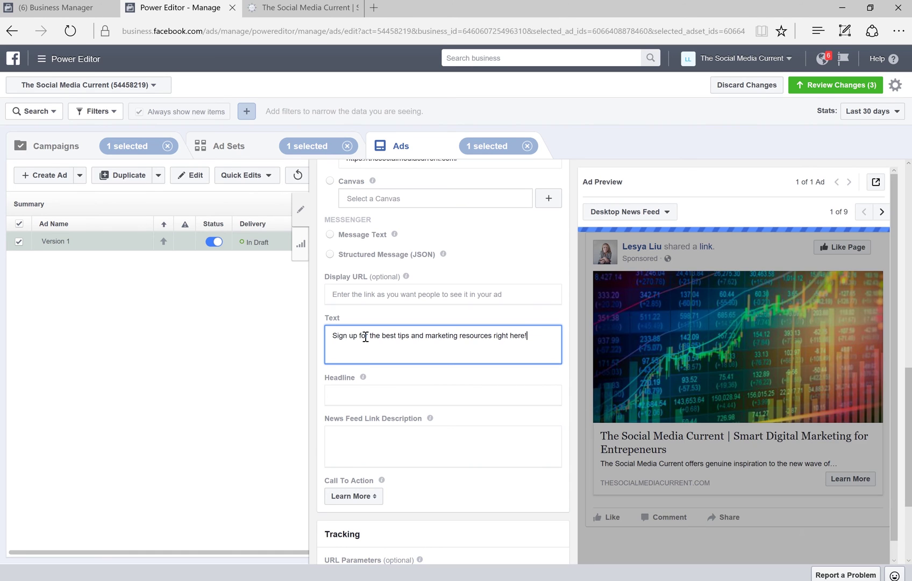
left_click(379, 397)
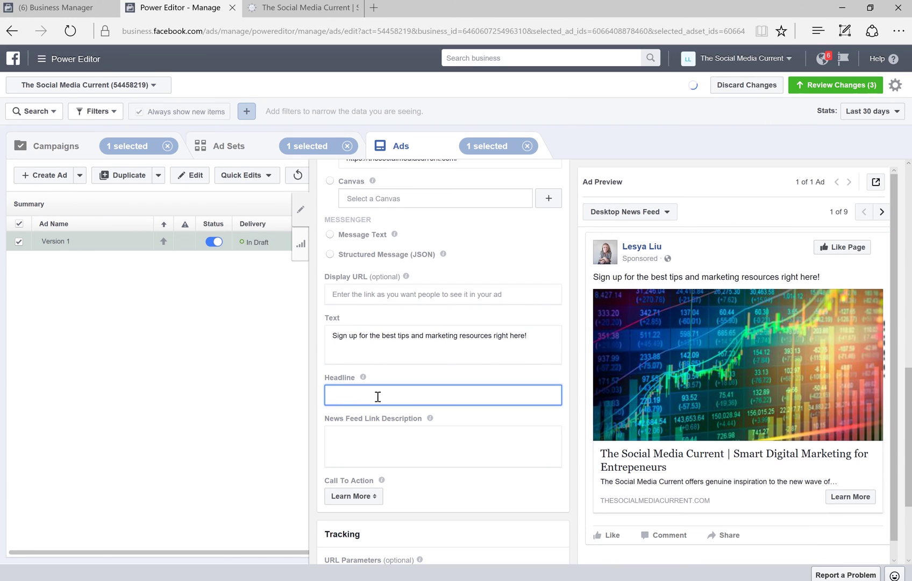
type("Smart Digital Marketing for Entrepreneurs")
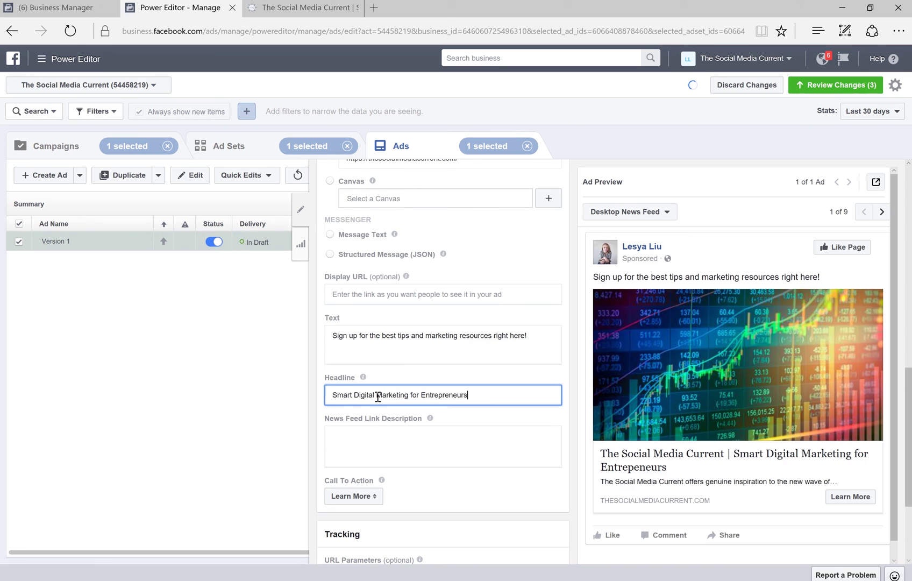
- Begin the news feed link description 'The Social Media Current is here to help!'
scroll(378, 397, "down", 1)
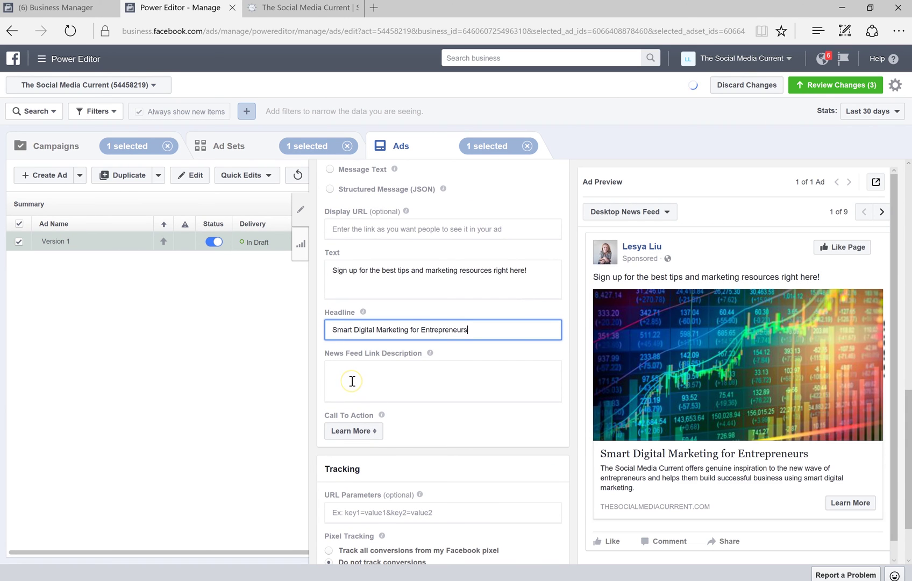
left_click(351, 381)
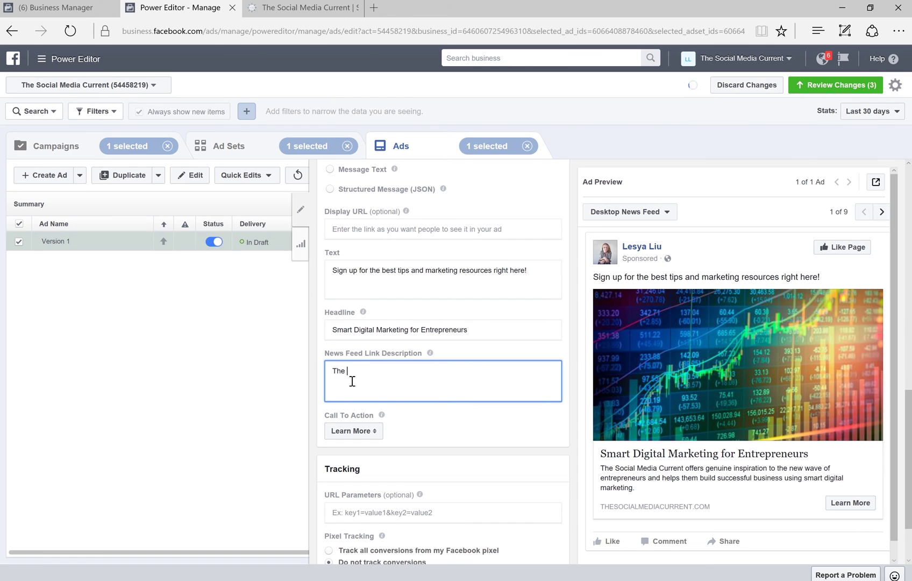
type("The Social Medi")
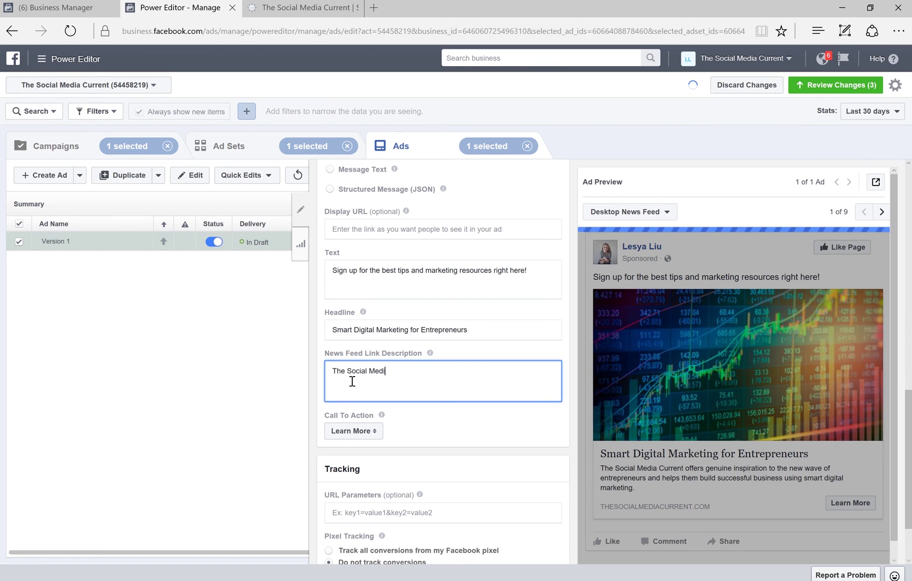
type("a is ")
type("nt is here to help!")
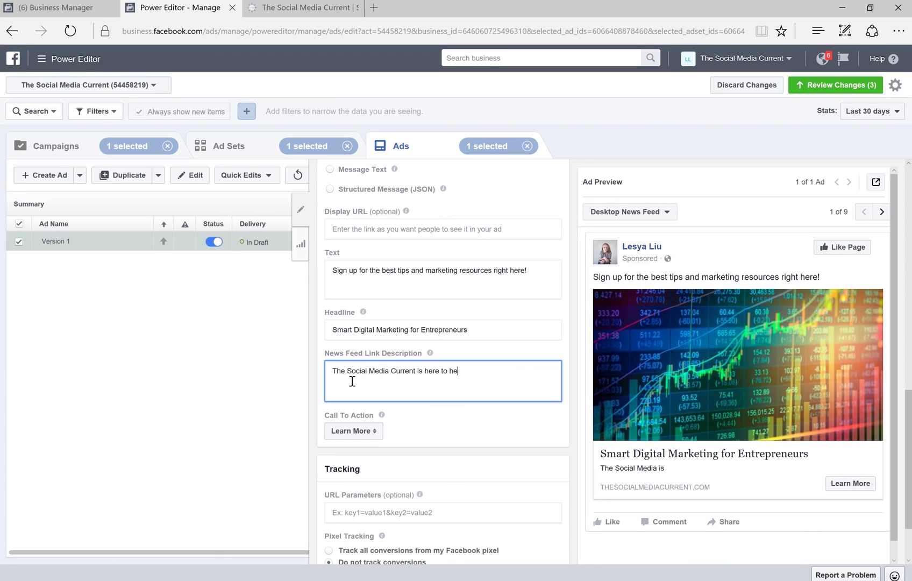
- Give Version 1 a Sign Up call-to-action button and track all conversions from the Facebook pixel
left_click(357, 433)
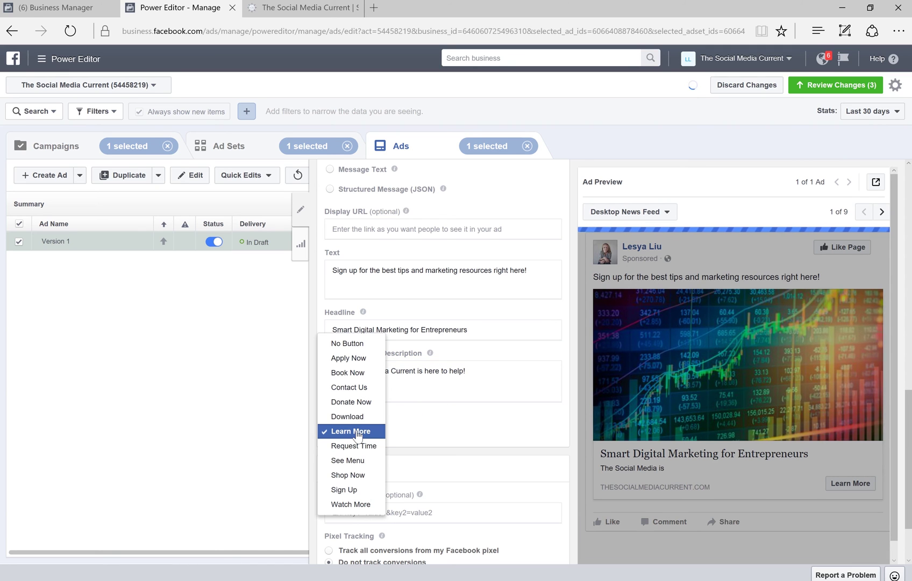
left_click(354, 489)
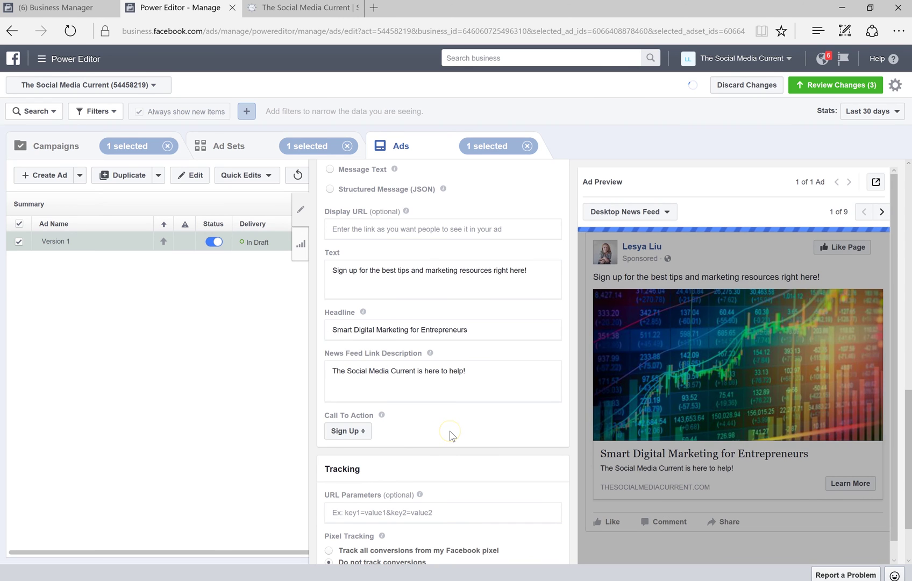
scroll(451, 434, "down", 3)
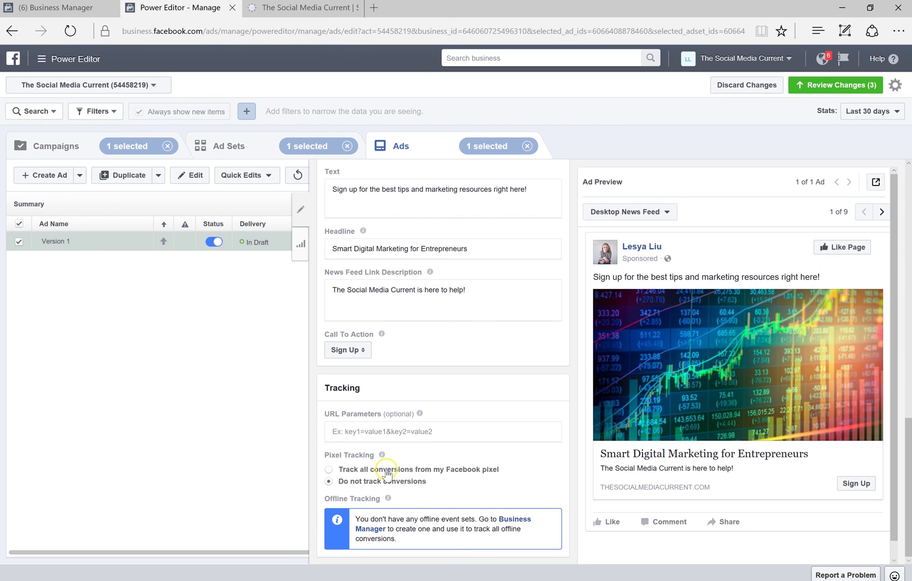
left_click(353, 473)
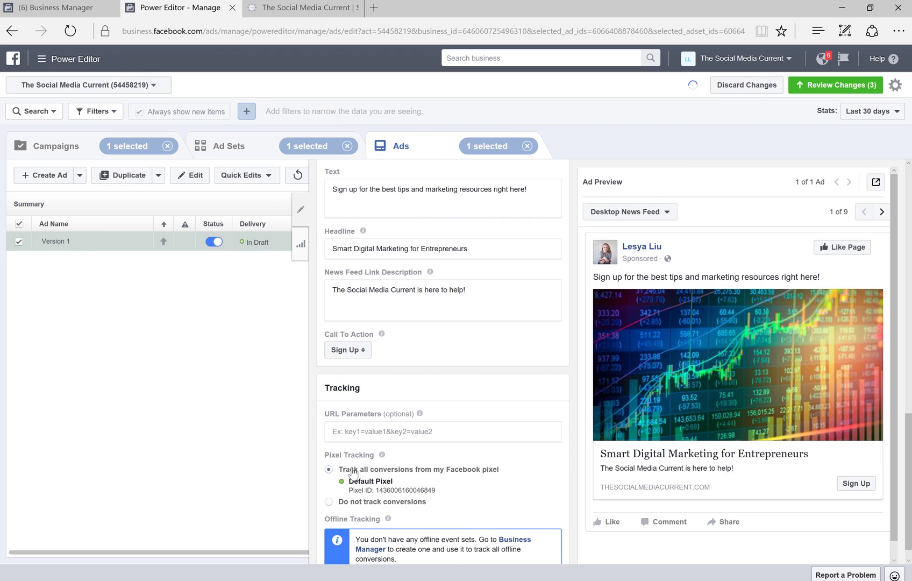
scroll(480, 481, "down", 1)
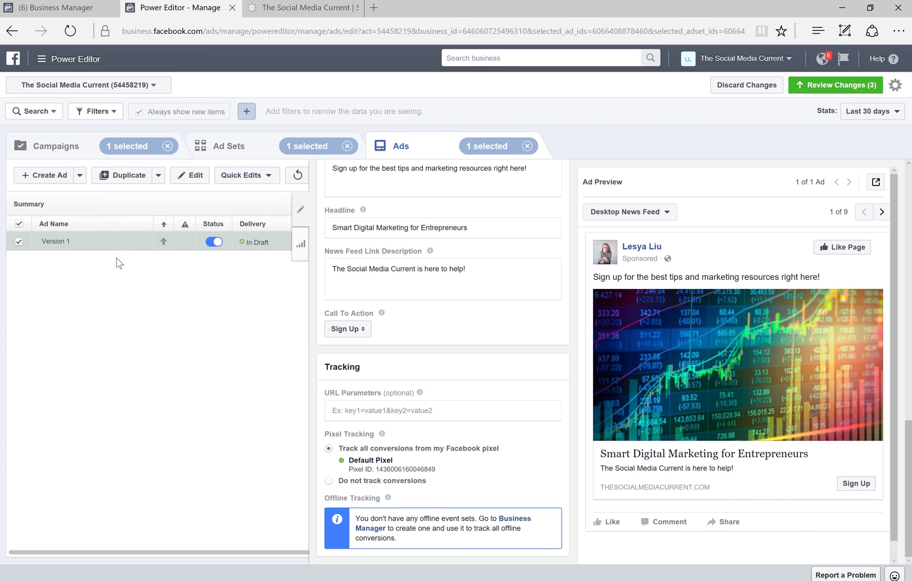
- Create one duplicate of the Version 1 ad in the same campaign
left_click(51, 180)
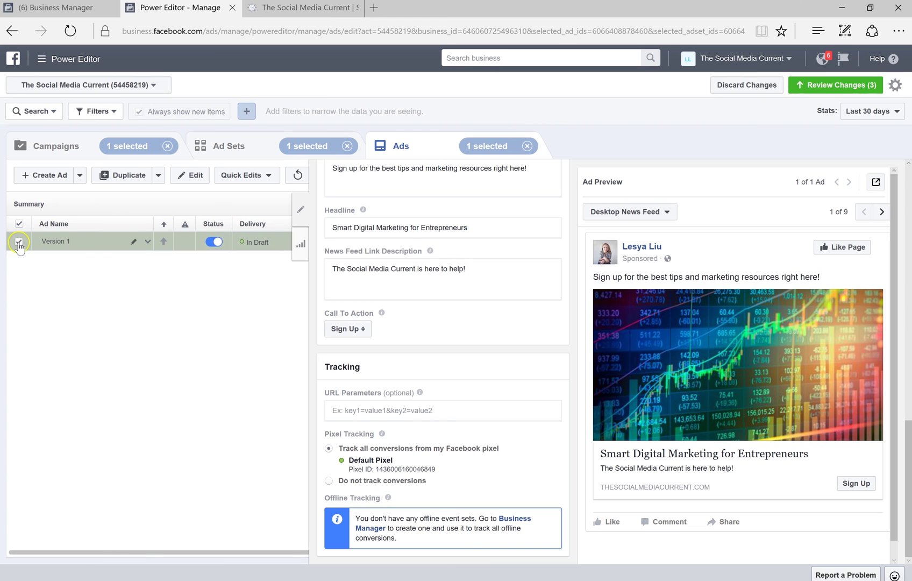
left_click(124, 177)
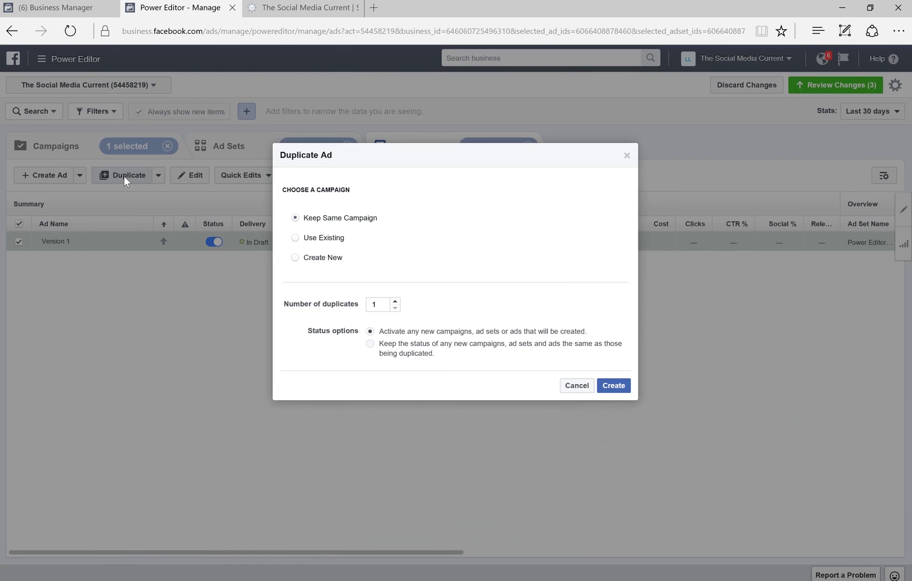
left_click(430, 213)
left_click(614, 384)
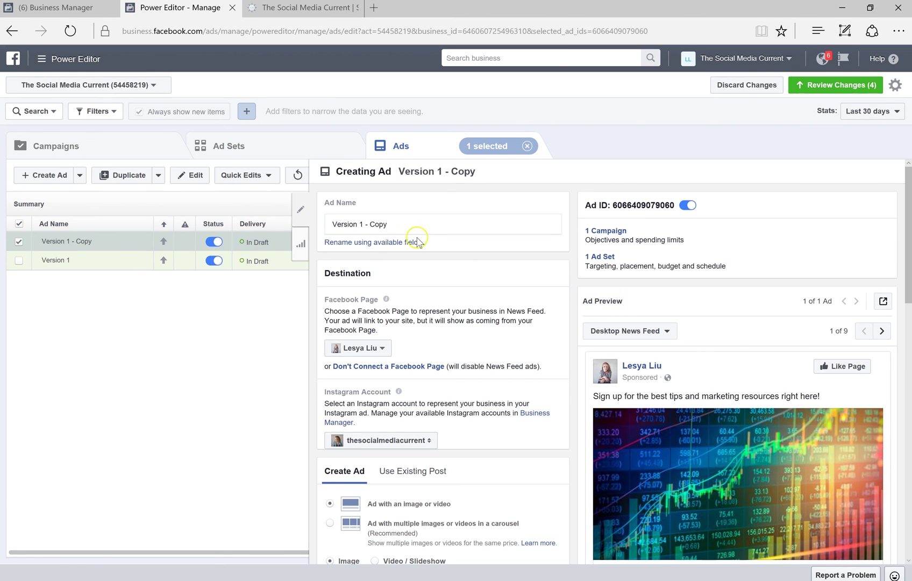
- Rename the copy to Version 2 and swap its image for the library photo of hands holding a red phone
left_click(393, 220)
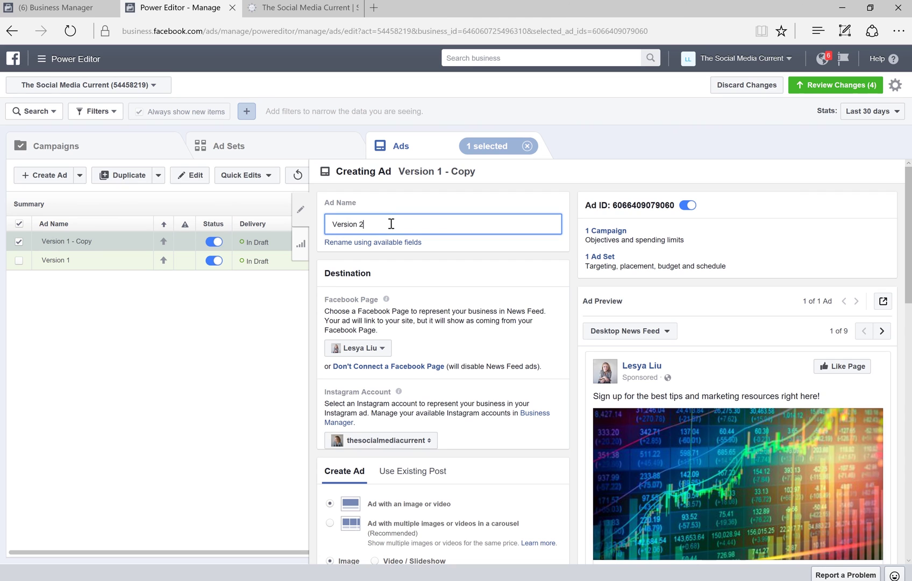
scroll(474, 323, "down", 3)
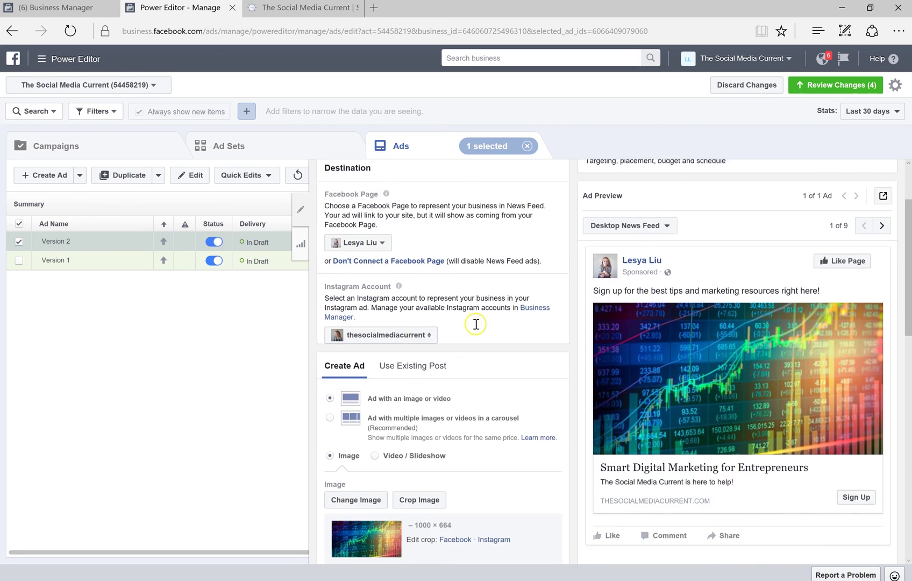
scroll(473, 323, "down", 2)
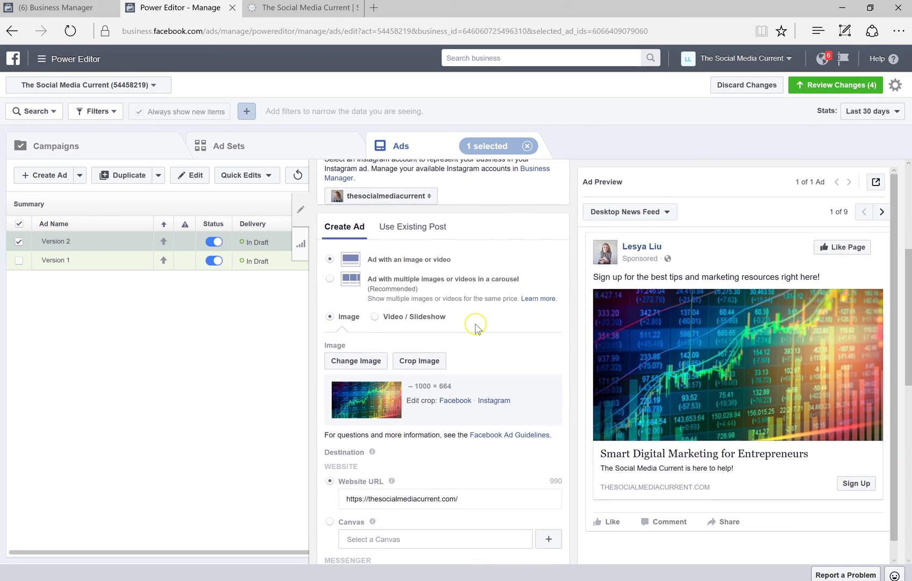
left_click(355, 362)
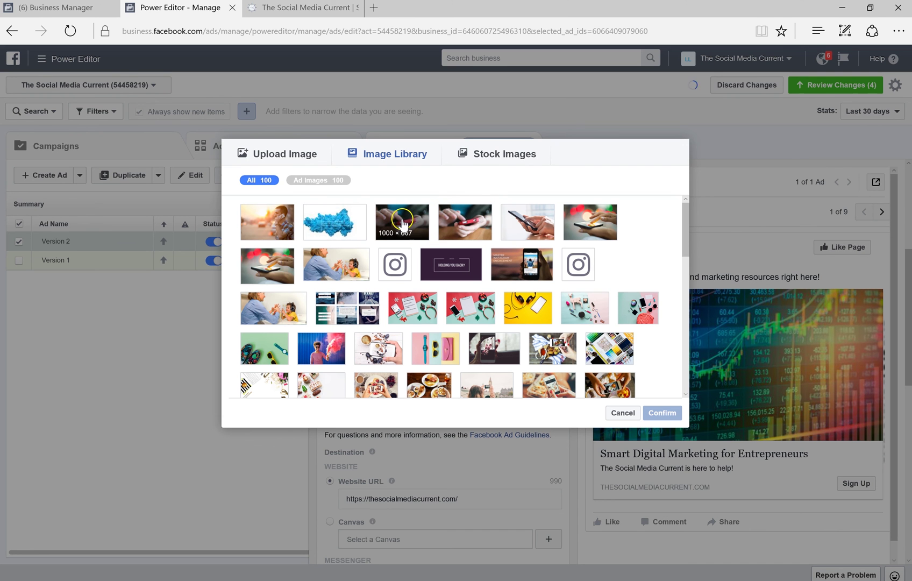
left_click(402, 223)
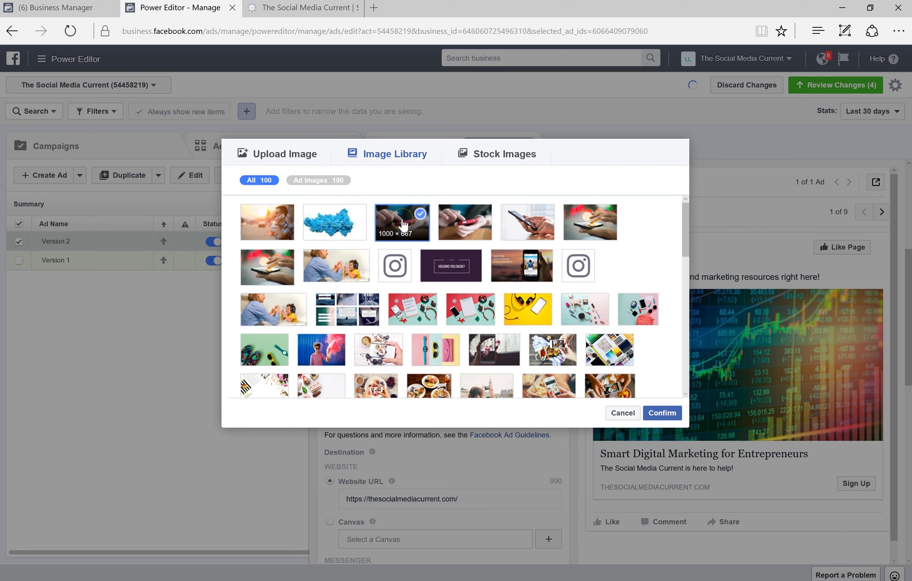
left_click(657, 411)
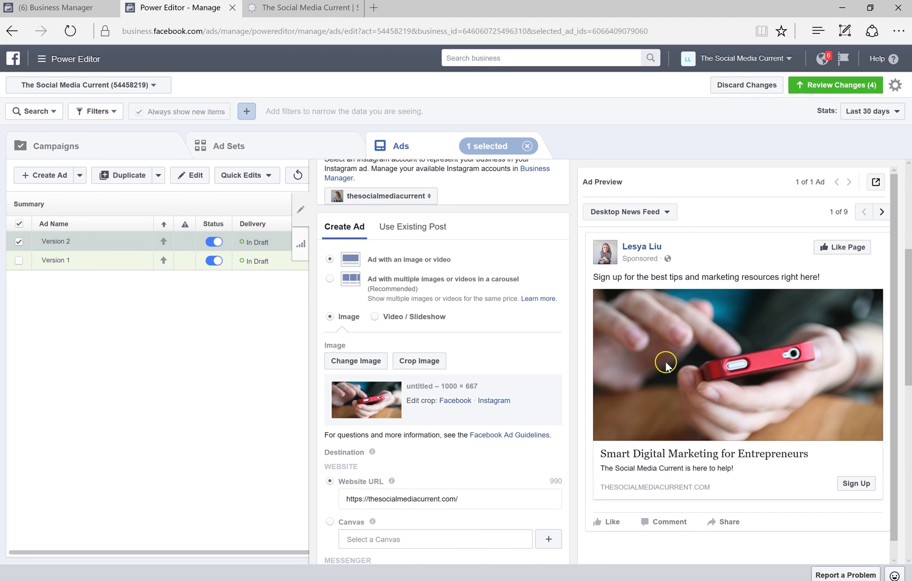
- Close the ad editor, check the Power Editor ad demo ad set, then return to the Ads list
left_click(301, 211)
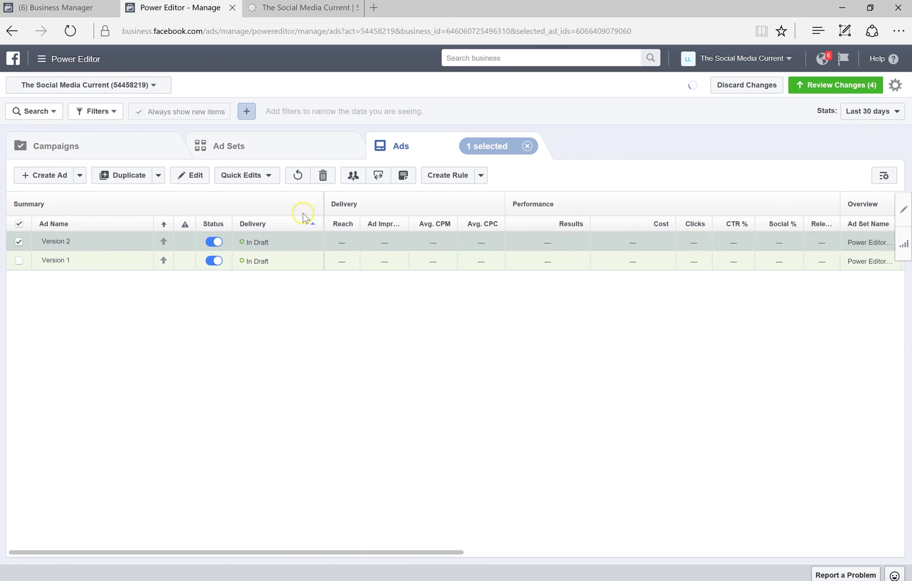
left_click(19, 225)
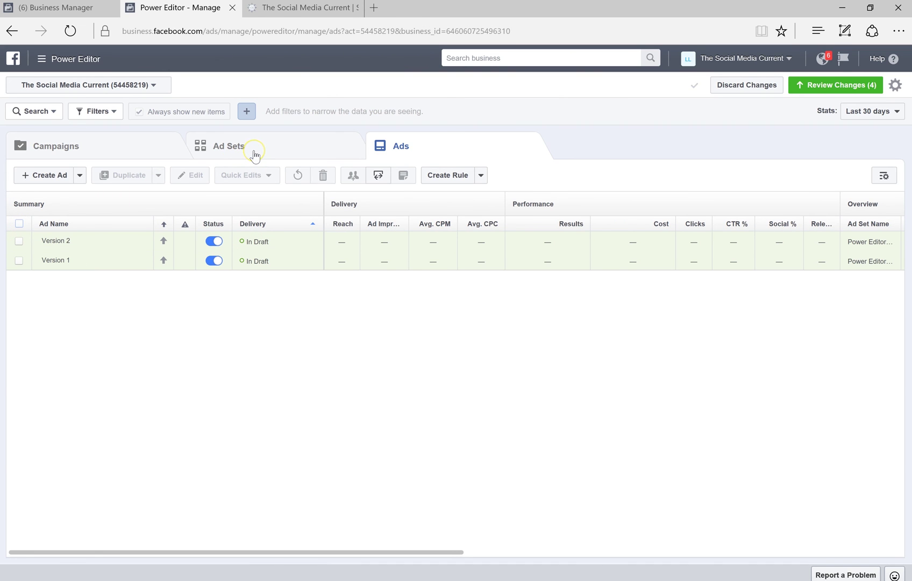
left_click(271, 143)
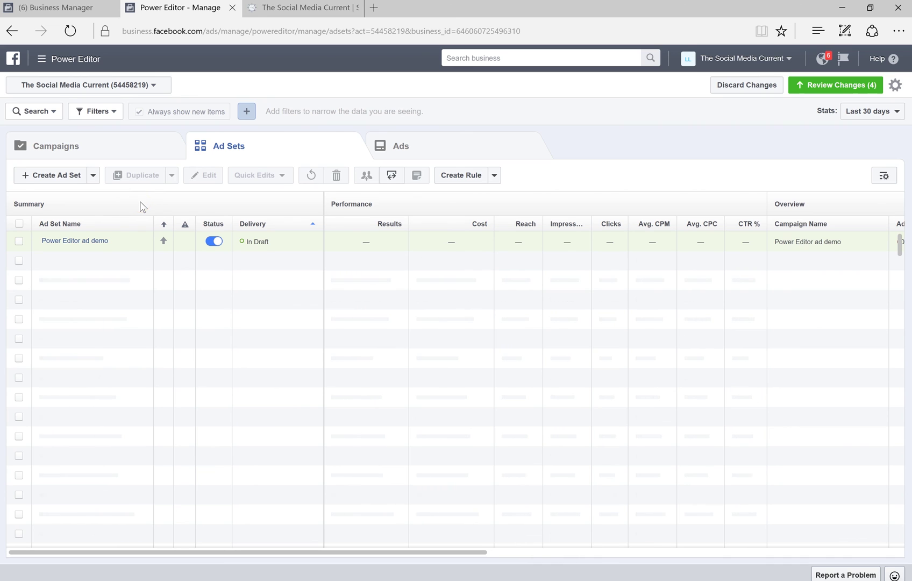
left_click(18, 243)
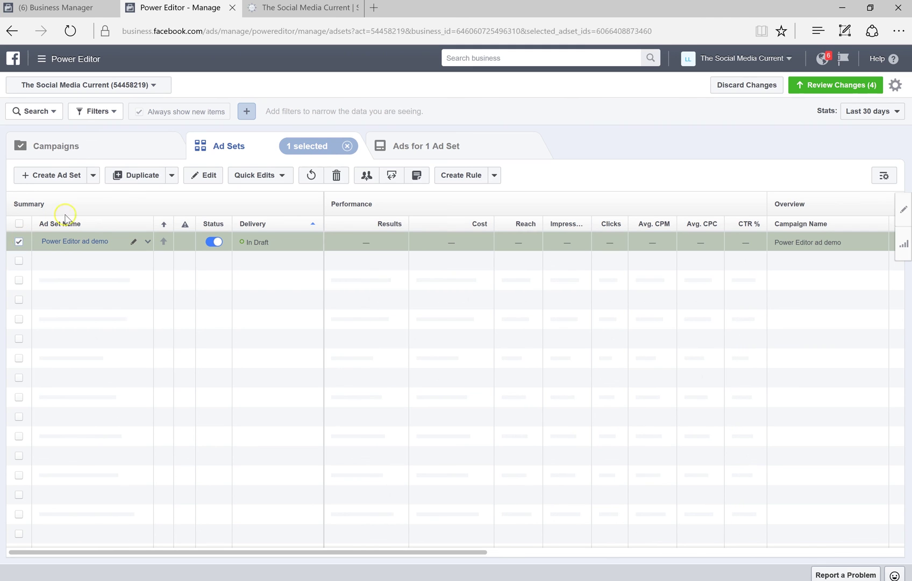
left_click(135, 184)
left_click(18, 241)
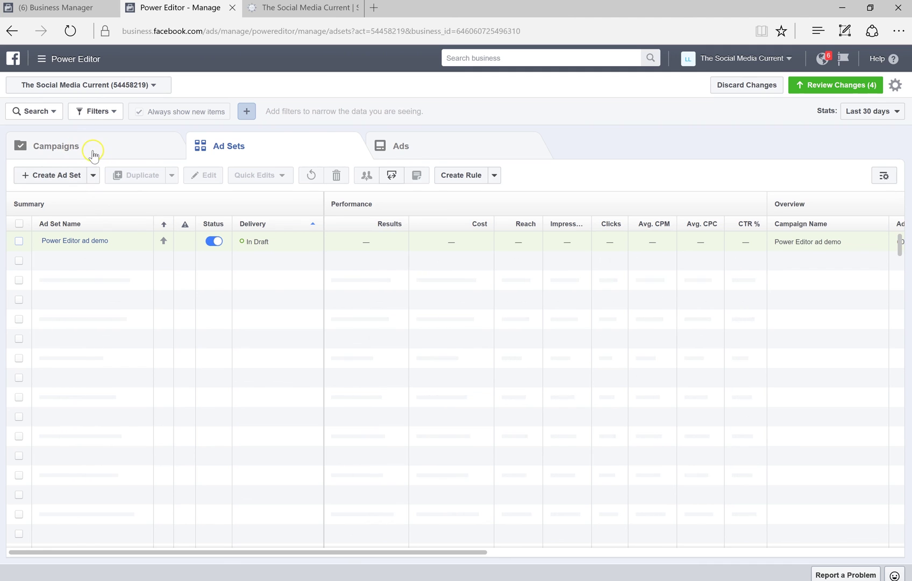
left_click(452, 146)
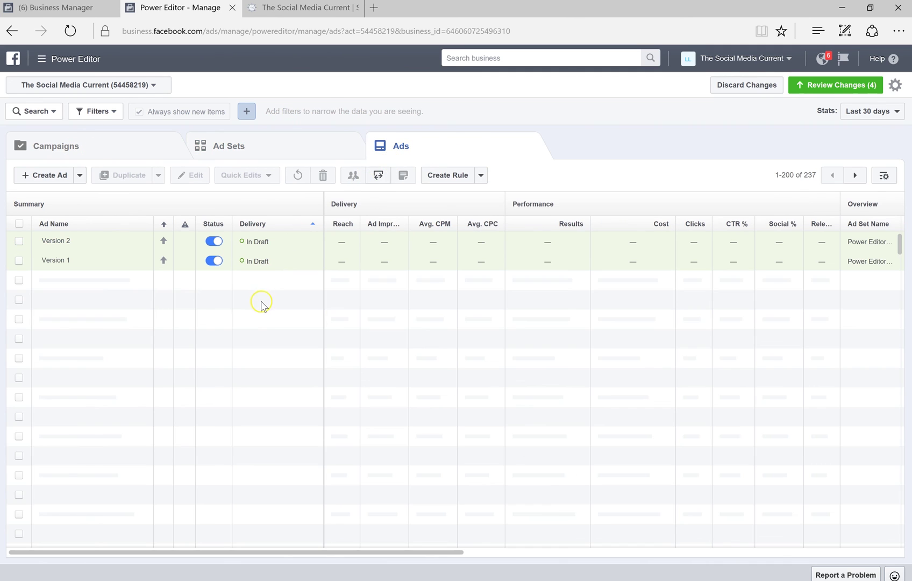
left_click(259, 315)
- Review the pending campaign, ad set and two ad changes, then apply all four to publish
left_click(818, 87)
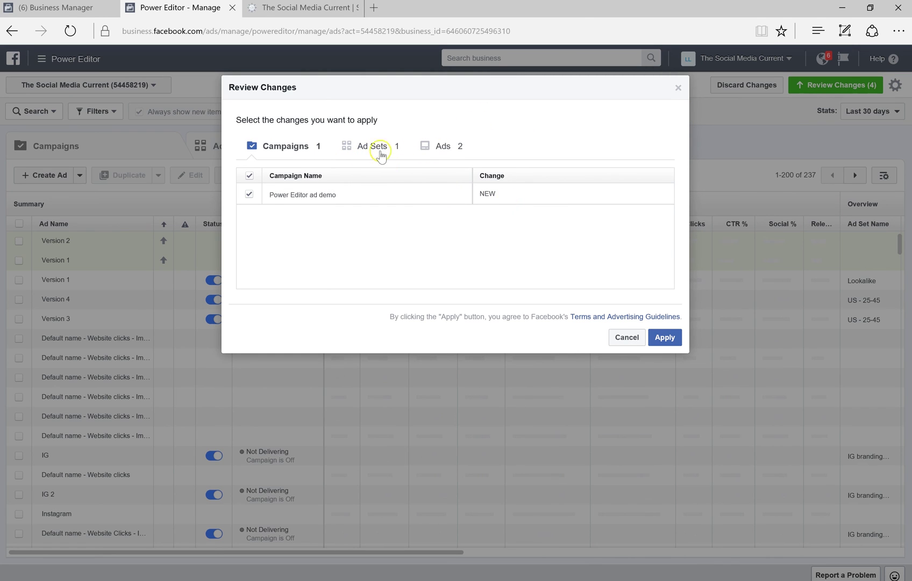
left_click(379, 150)
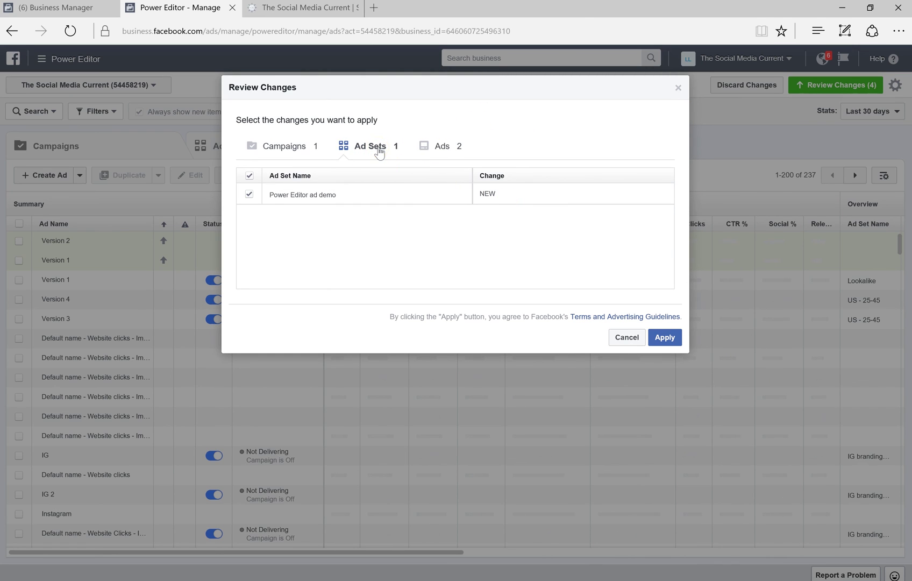
left_click(441, 150)
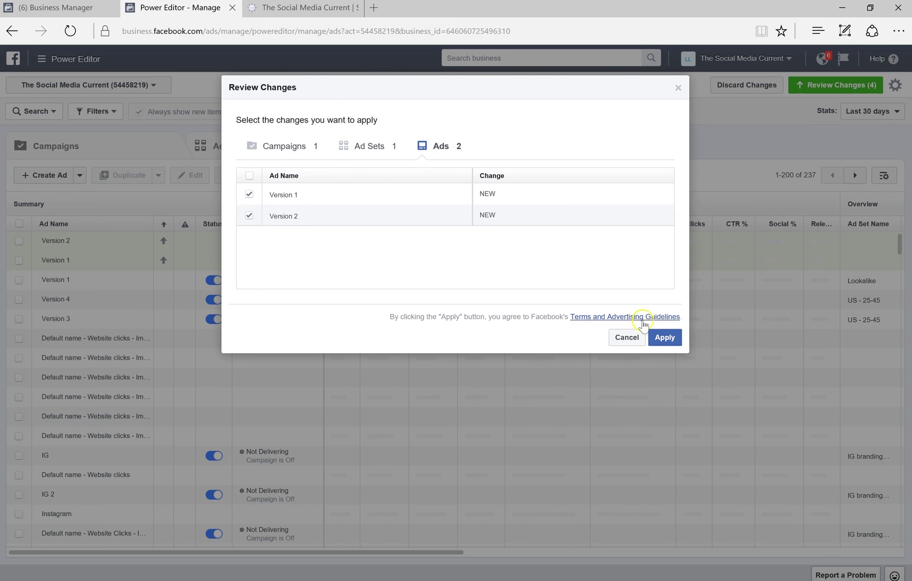
left_click(664, 340)
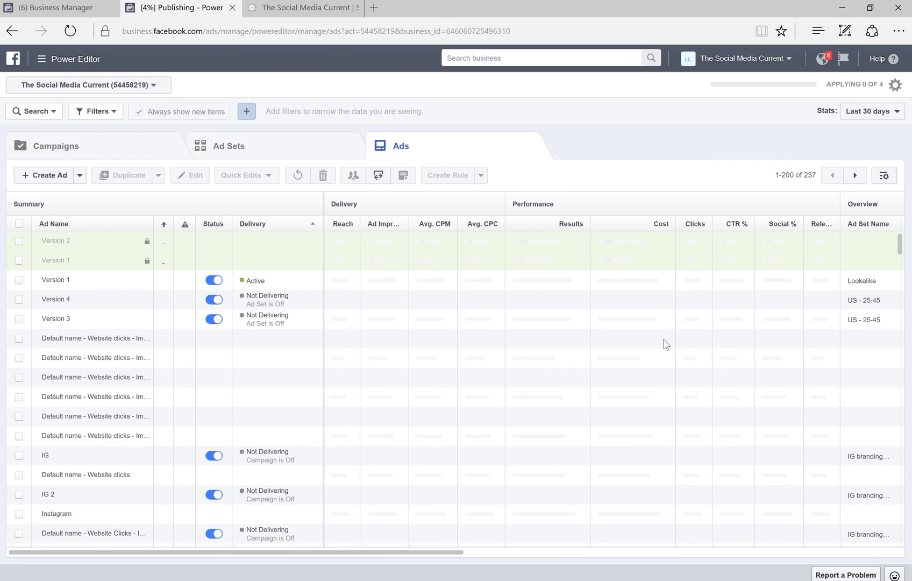